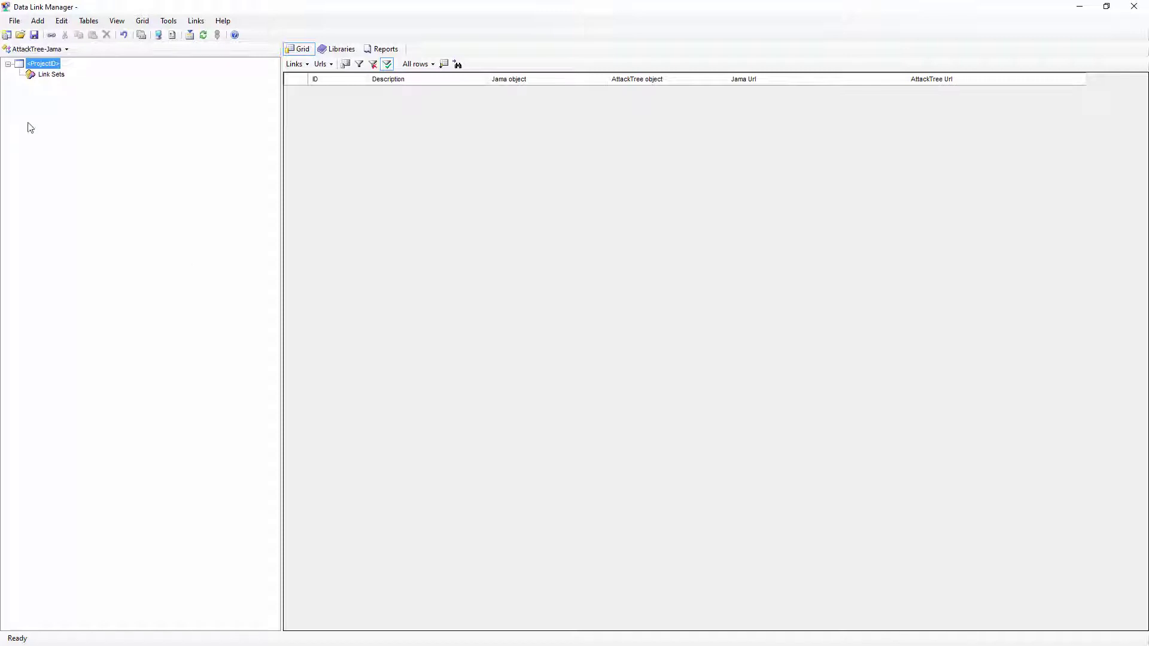
- Configure the project options to link RWB as the Isograph application with Jama as the external application
left_click(172, 34)
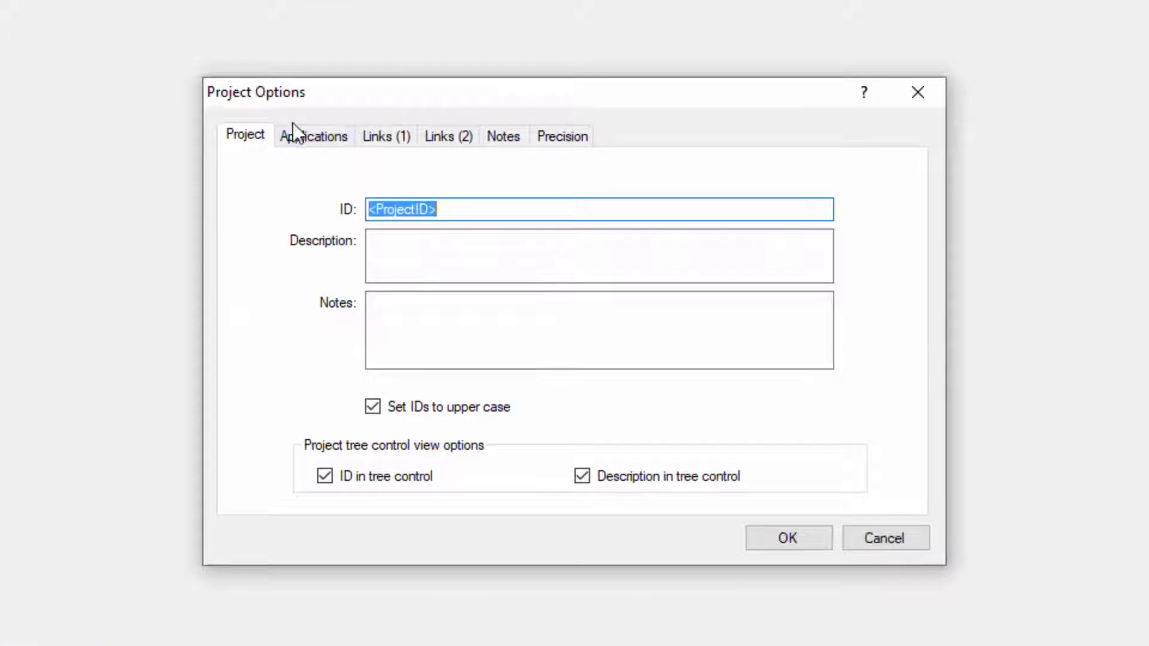
left_click(302, 133)
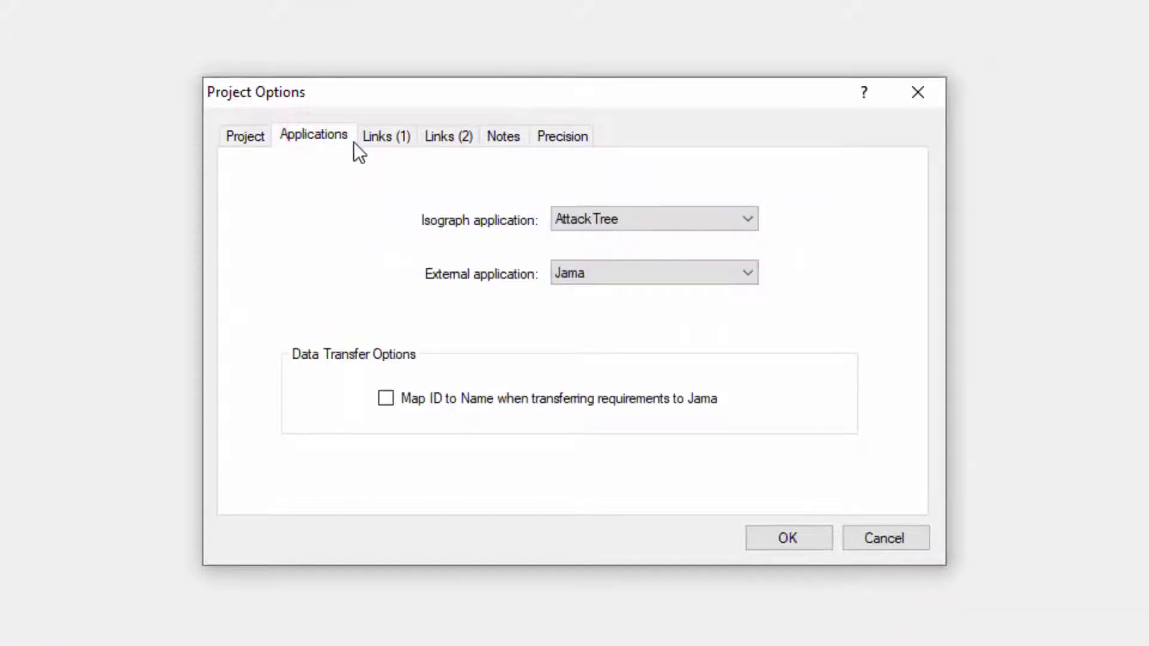
left_click(691, 214)
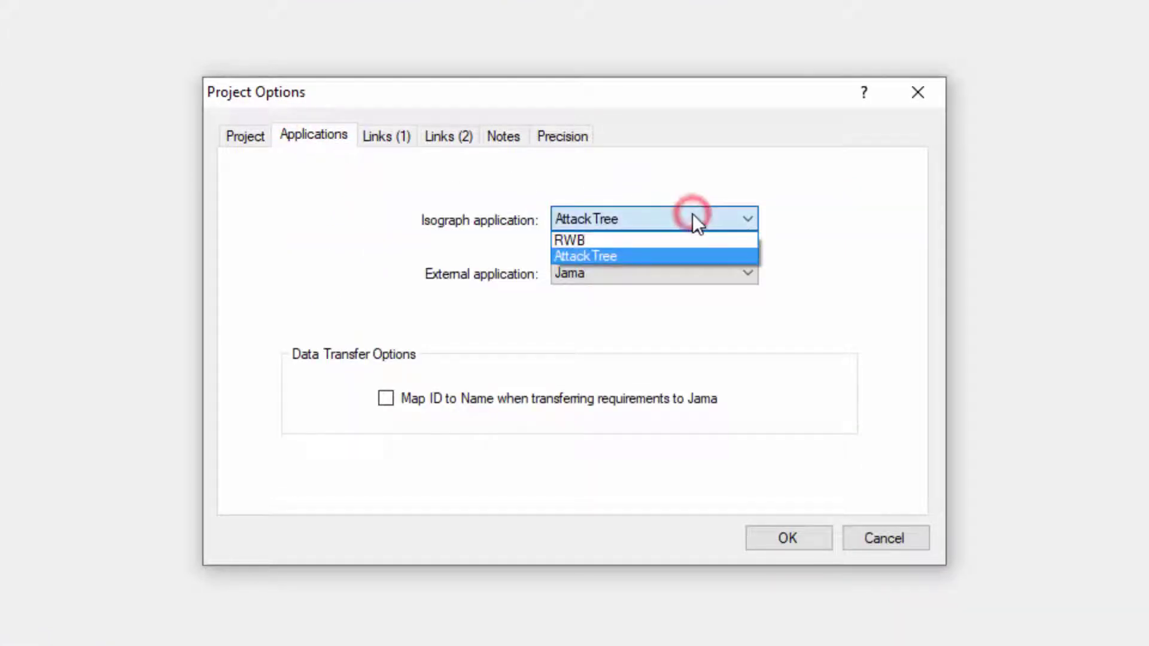
left_click(669, 242)
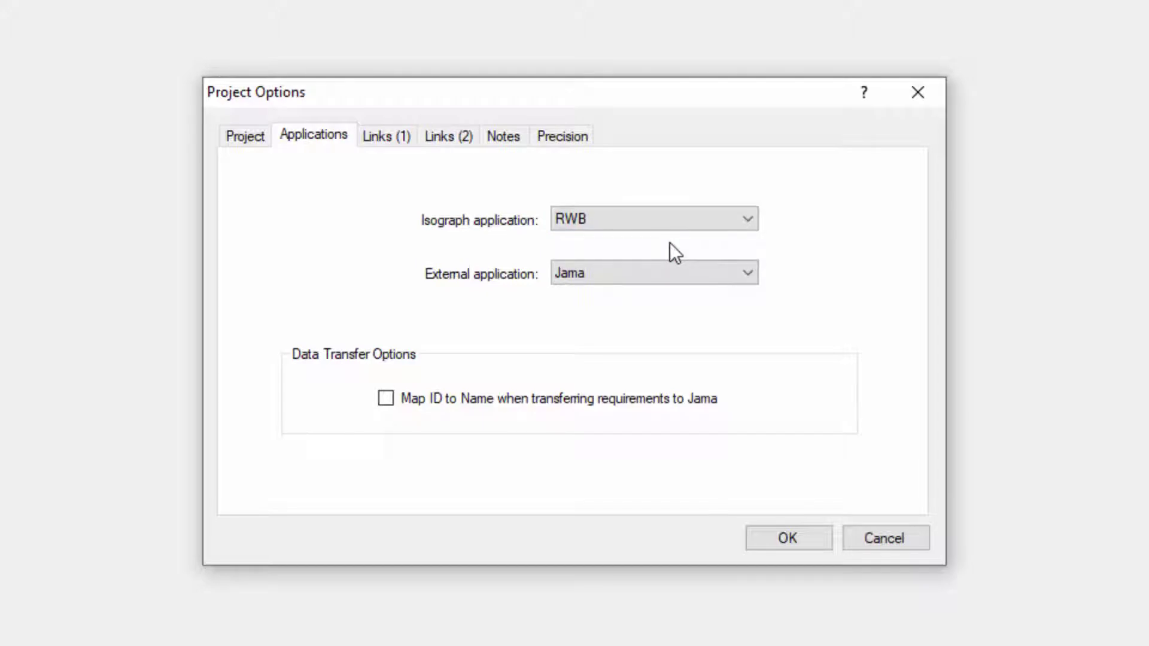
left_click(681, 270)
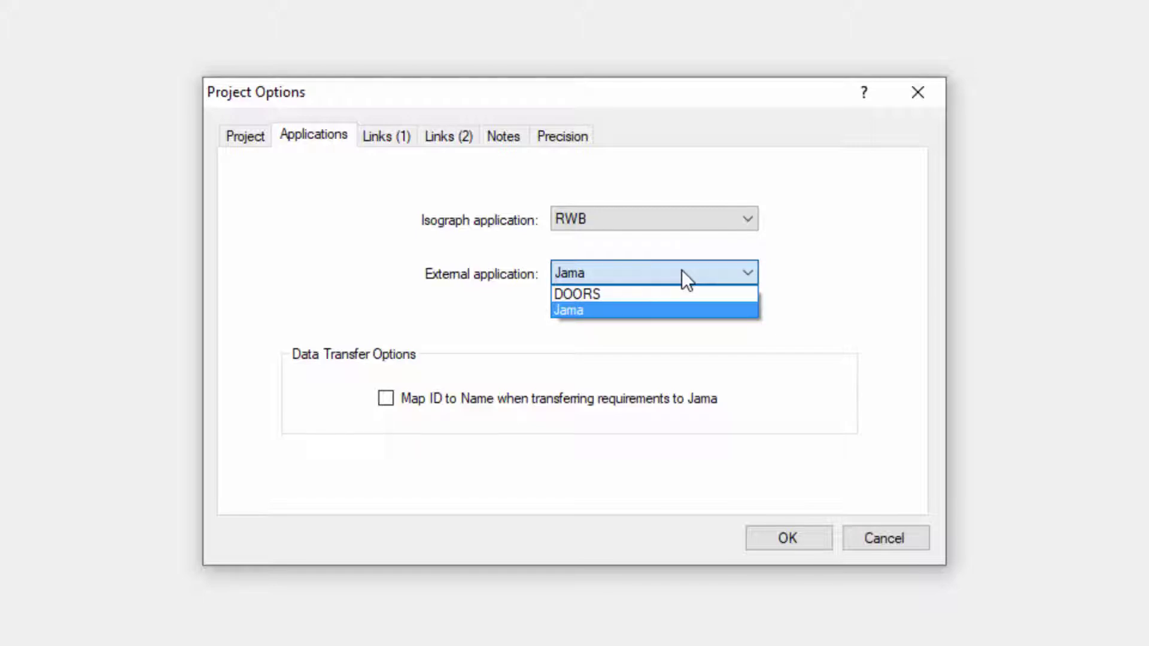
left_click(681, 271)
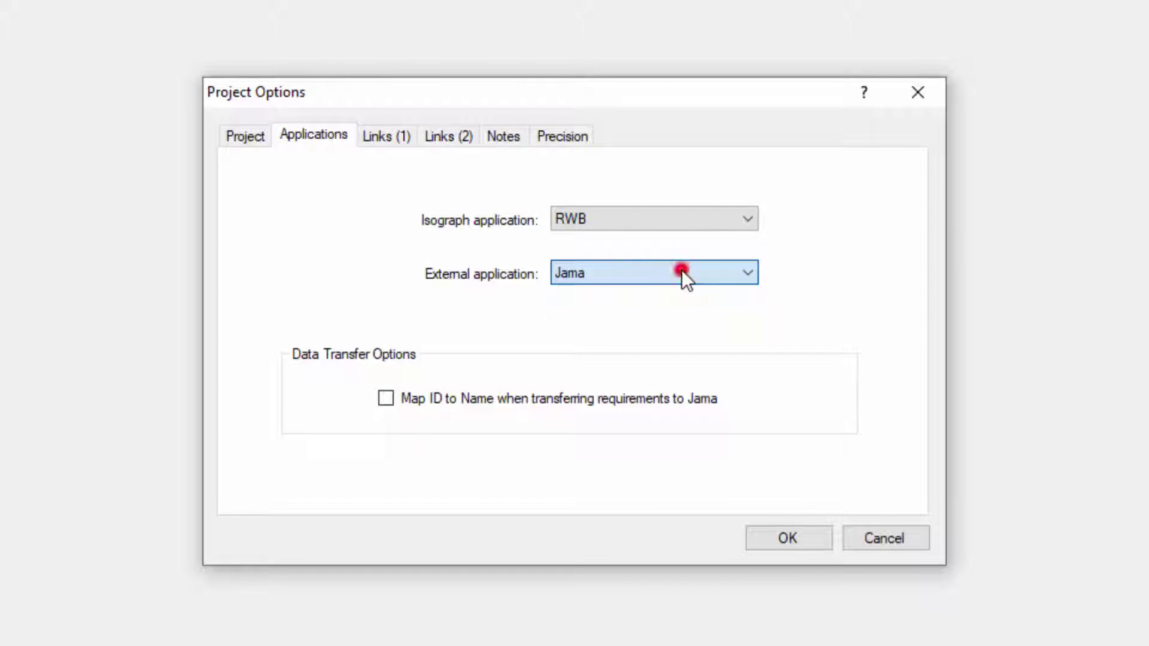
left_click(798, 535)
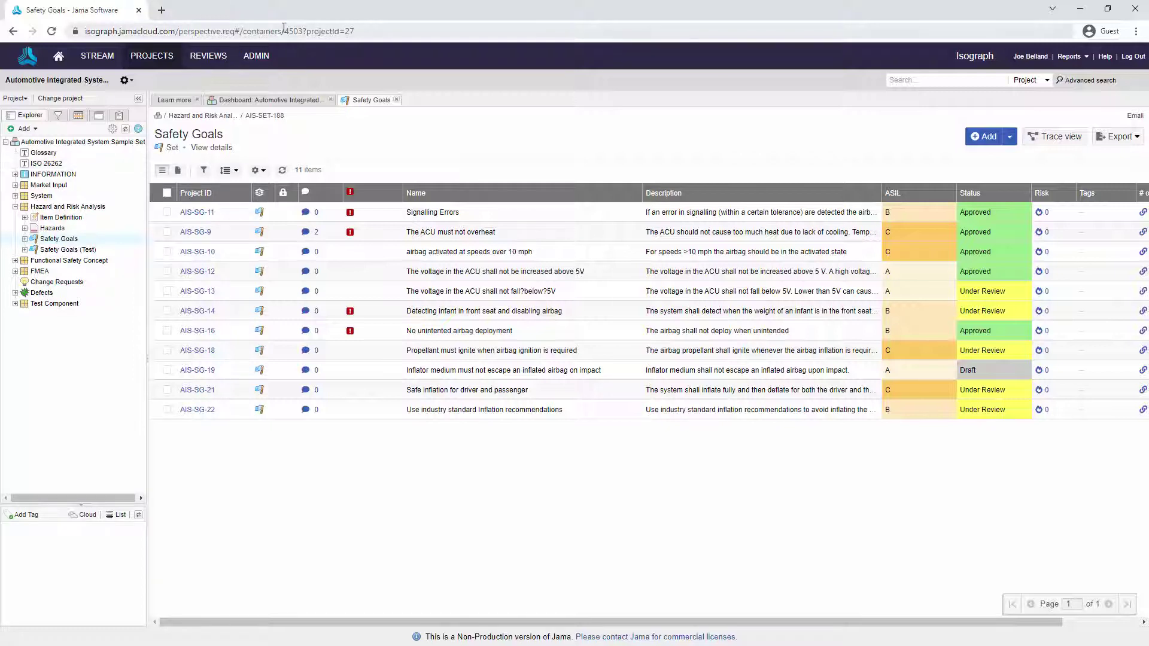
- Transfer the Jama requirements from the Safety Goals folder, using project ID 27 and folder ID 4503
left_click_drag(288, 28, 368, 32)
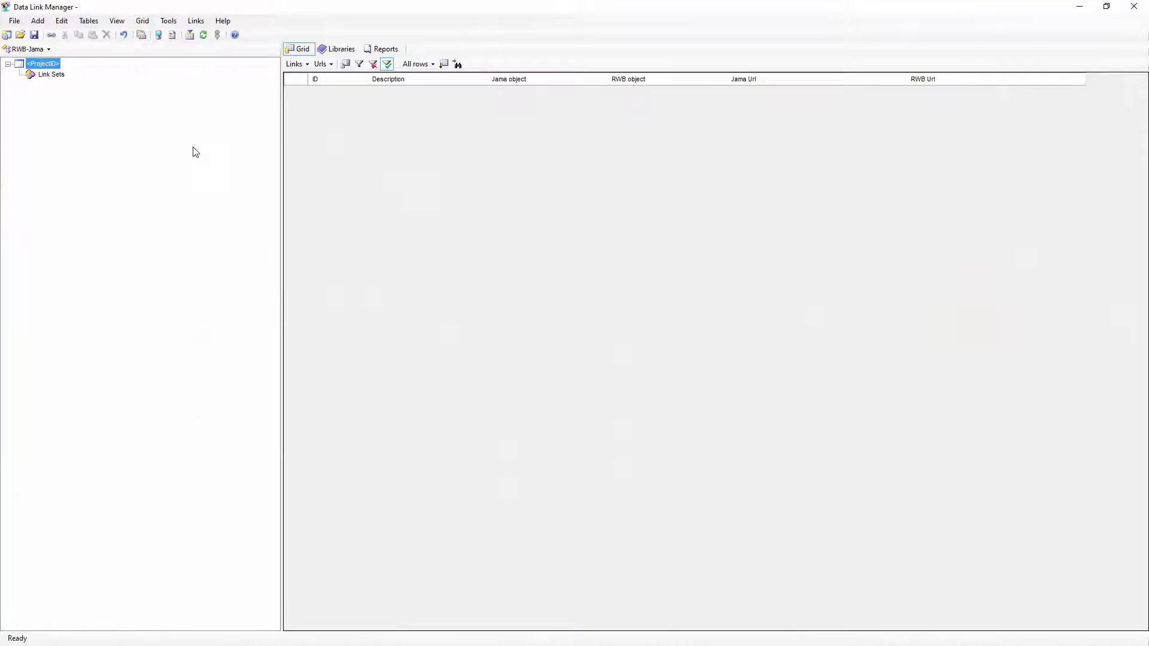
left_click(195, 22)
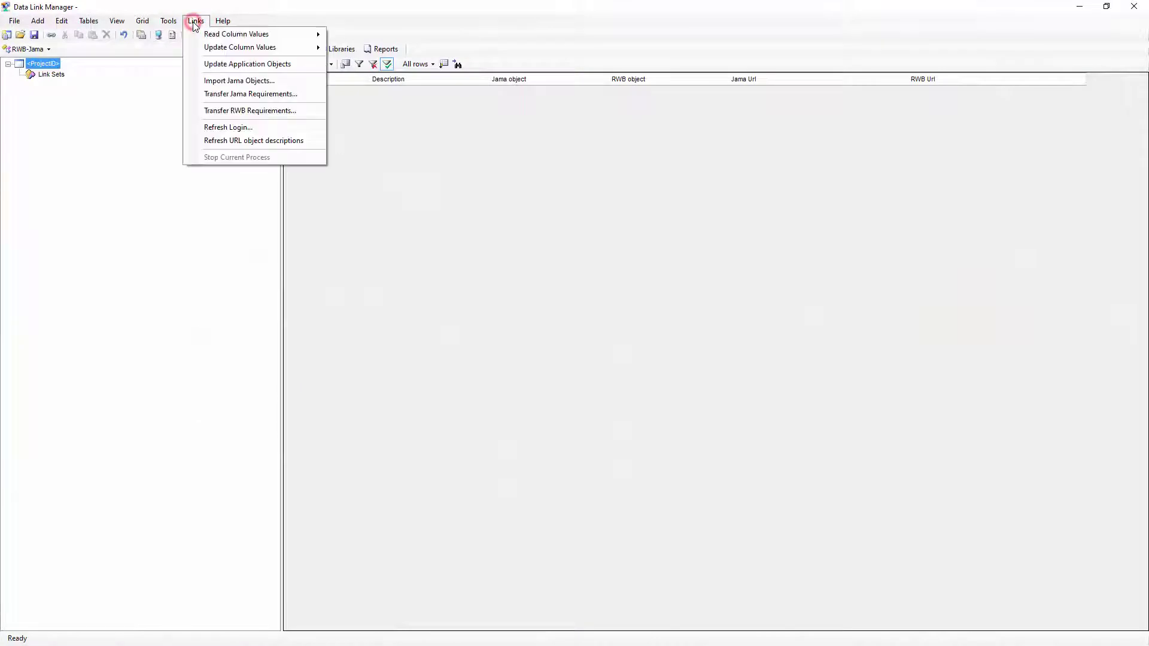
left_click(204, 95)
double_click(592, 320)
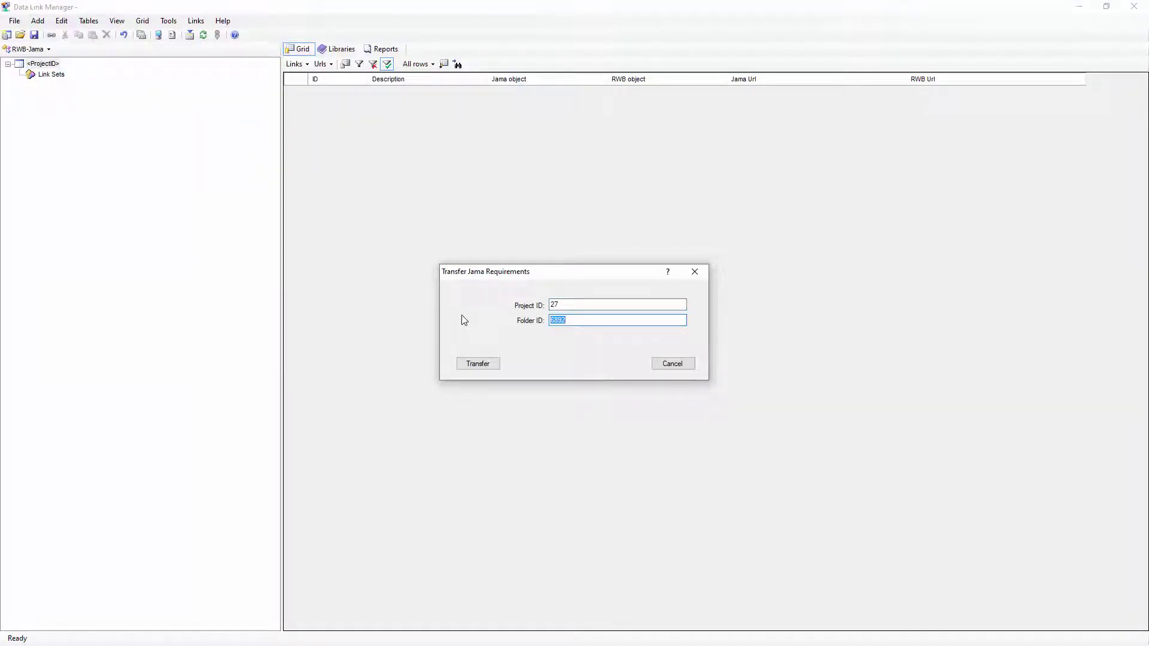
type("4503")
left_click(477, 365)
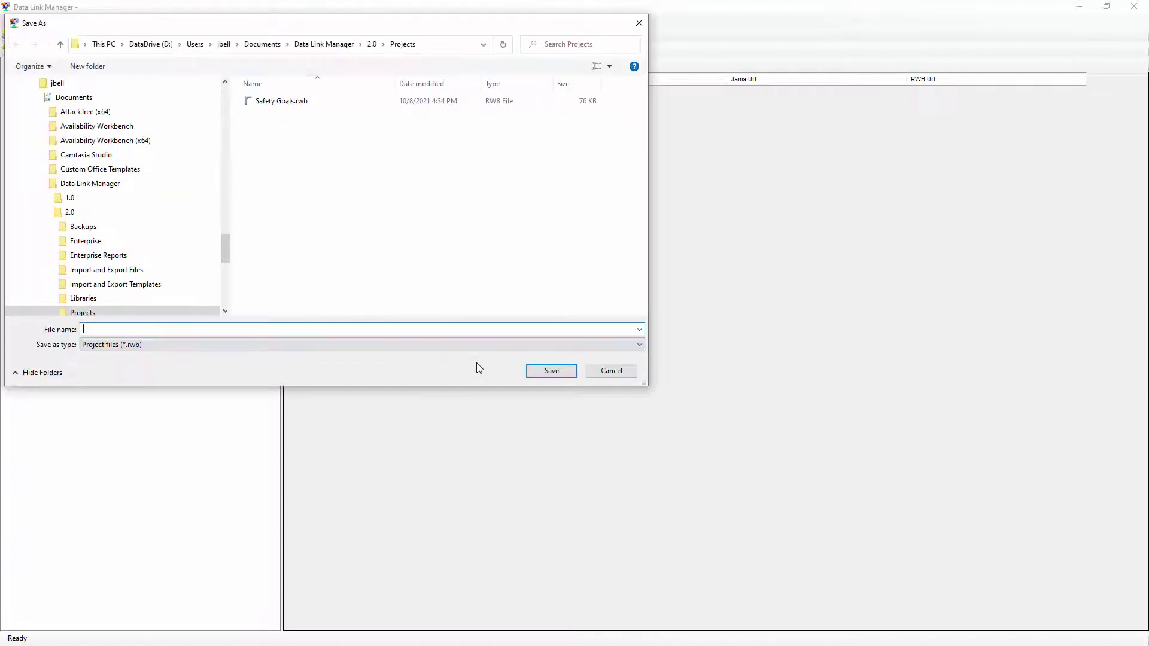
- Save the transferred requirements as Safety Goals.rwb, replacing the existing file
left_click(294, 100)
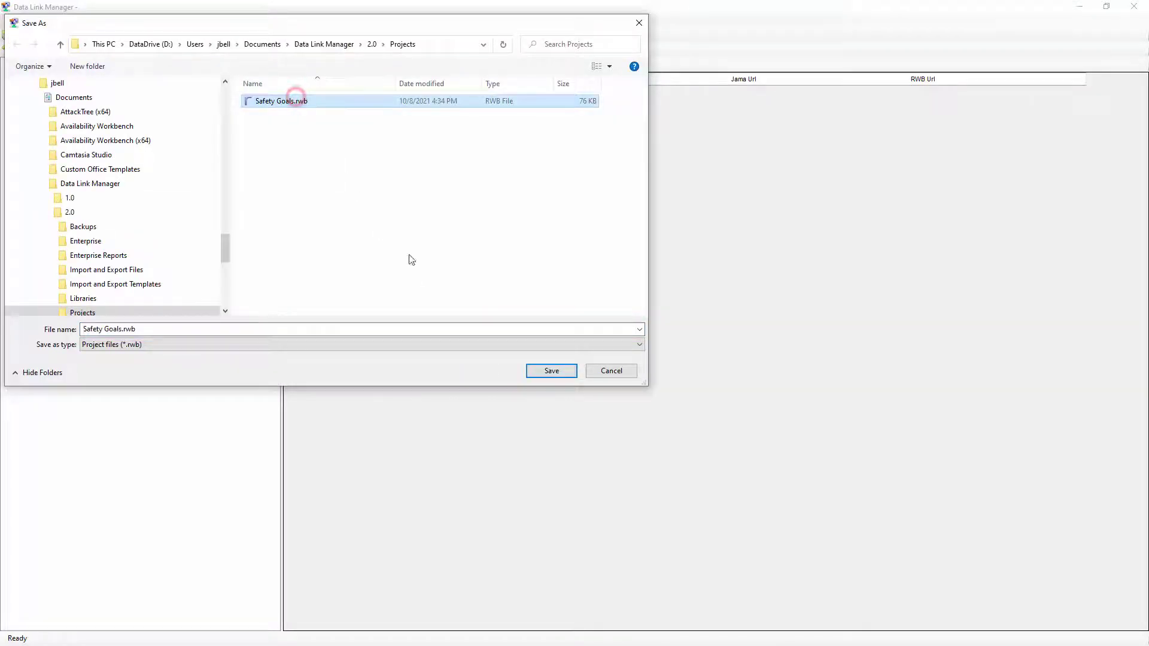
left_click(551, 370)
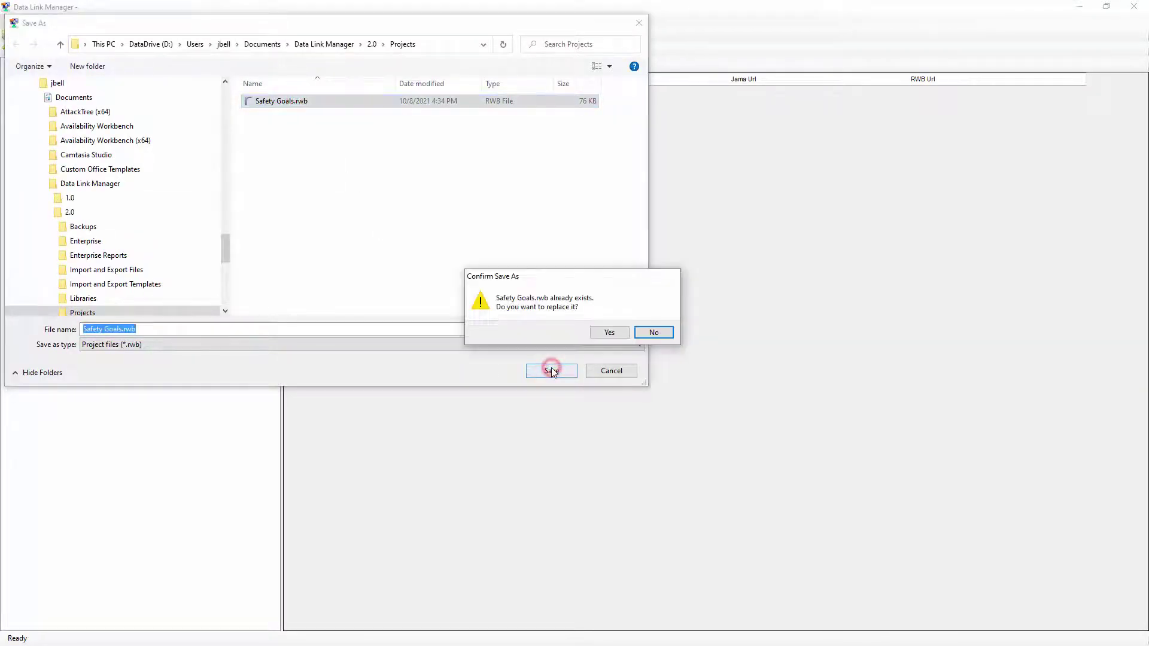
left_click(608, 334)
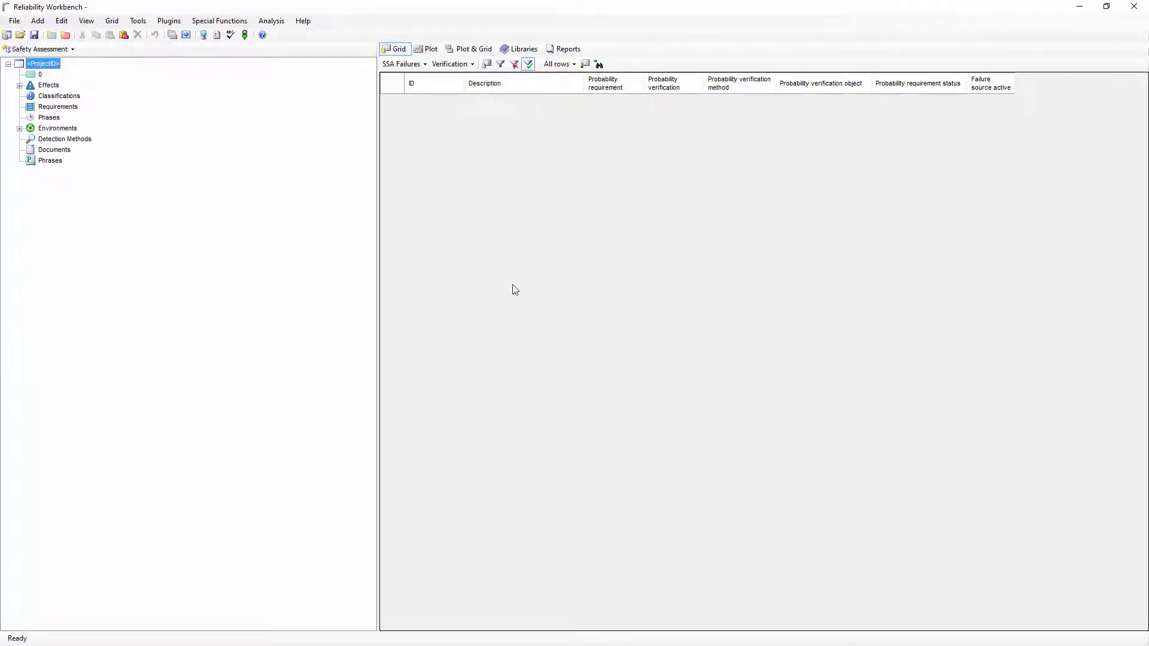
- Switch to Reliability Workbench, open the Safety Goals.rwb project and expand its requirements
left_click(21, 35)
left_click(254, 101)
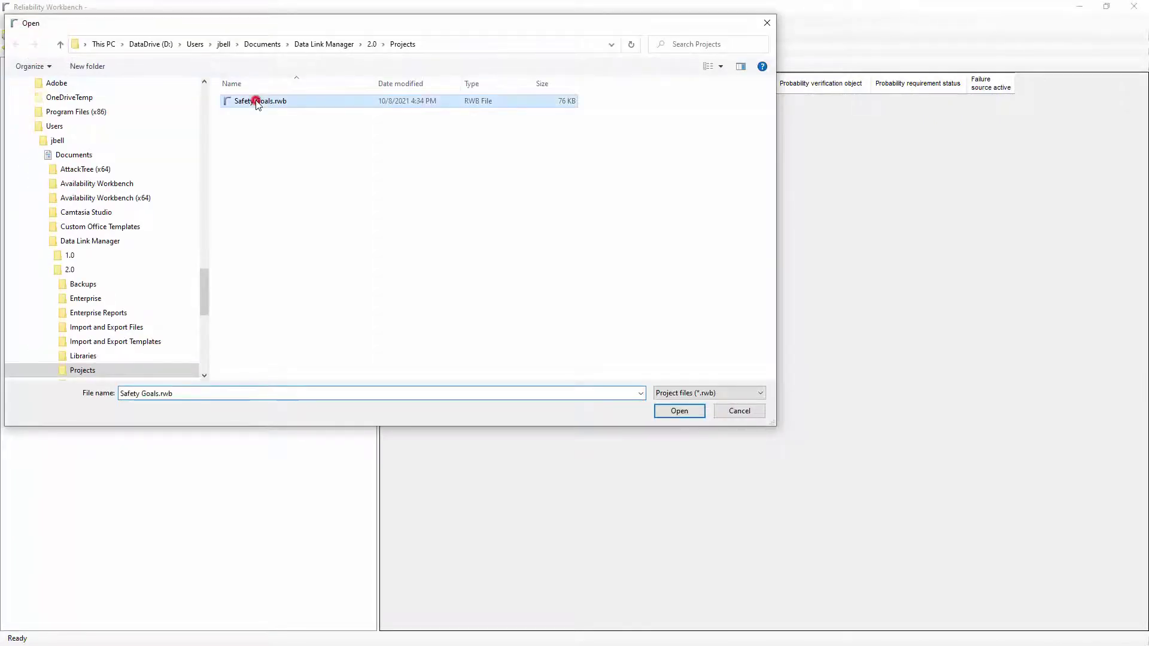
left_click(679, 411)
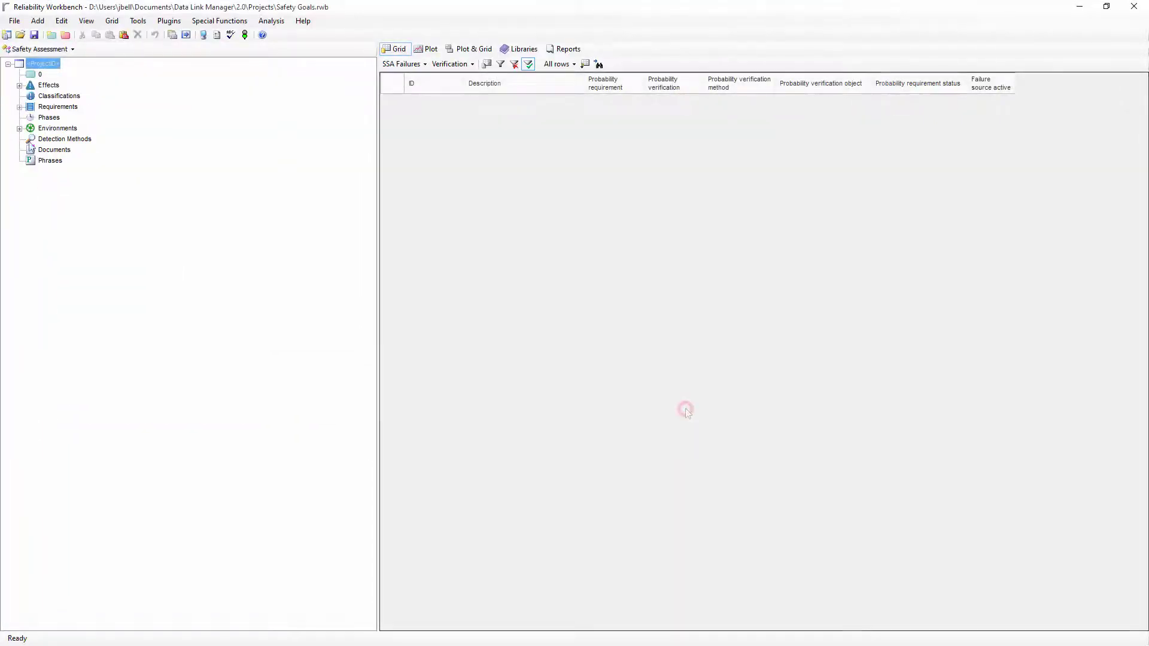
left_click(23, 131)
left_click(37, 145)
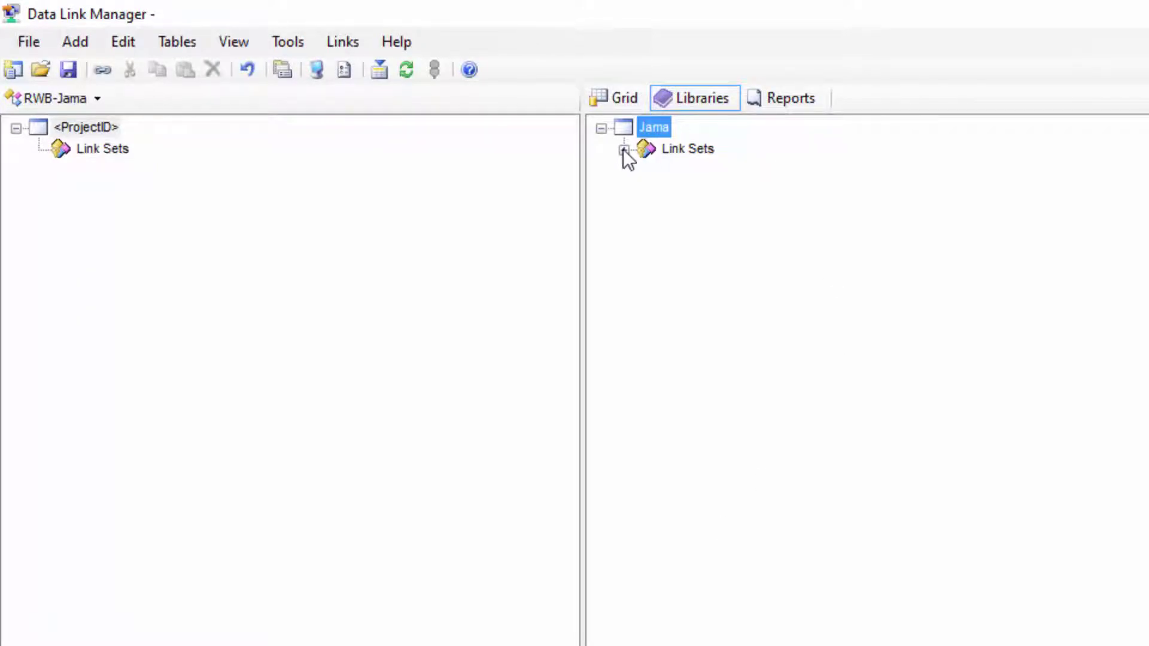
- In Data Link Manager, copy link set 4503 from the Jama library into the project's link sets and expand its links
left_click(622, 149)
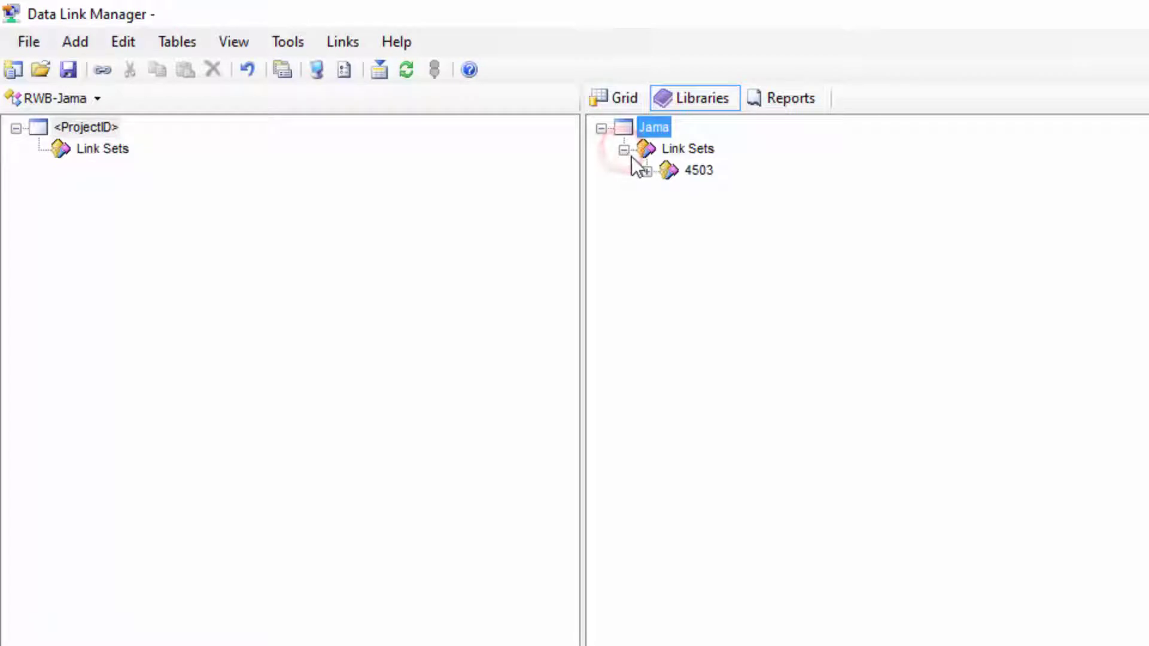
left_click(646, 170)
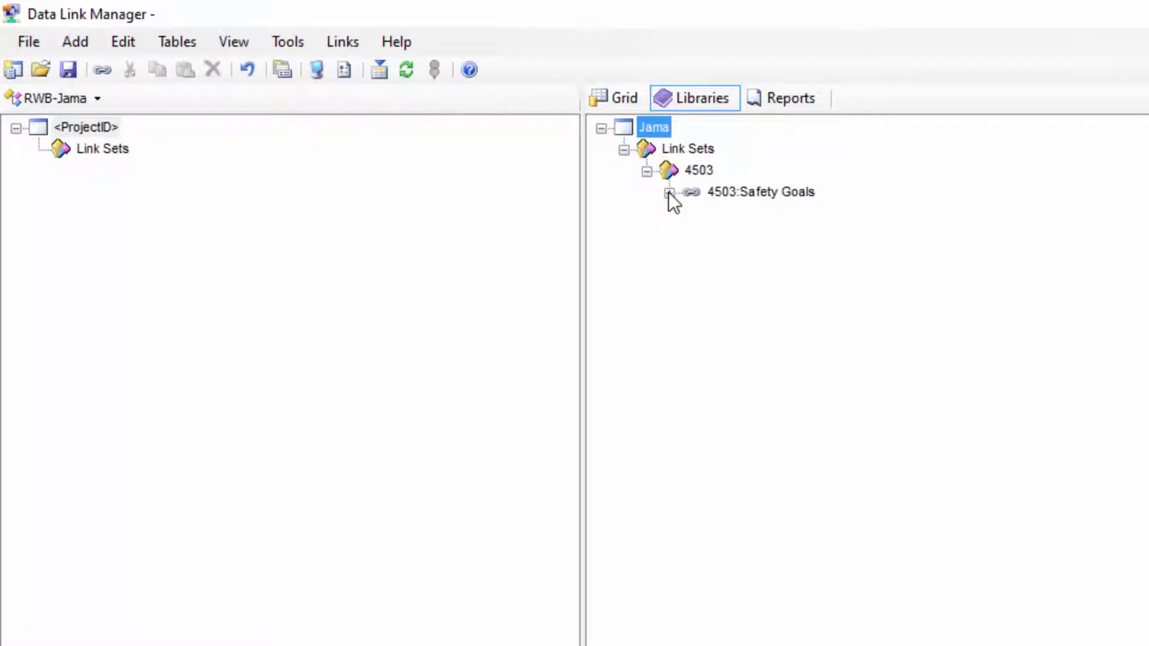
left_click(669, 193)
left_click_drag(690, 170, 66, 159)
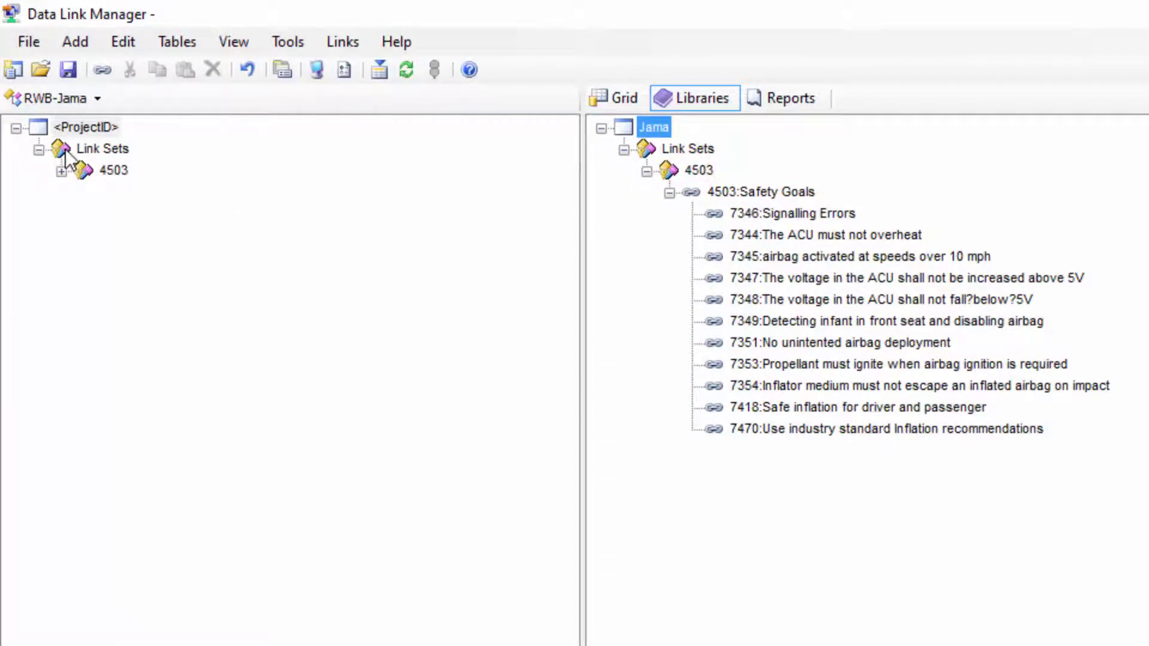
left_click(61, 172)
left_click(83, 192)
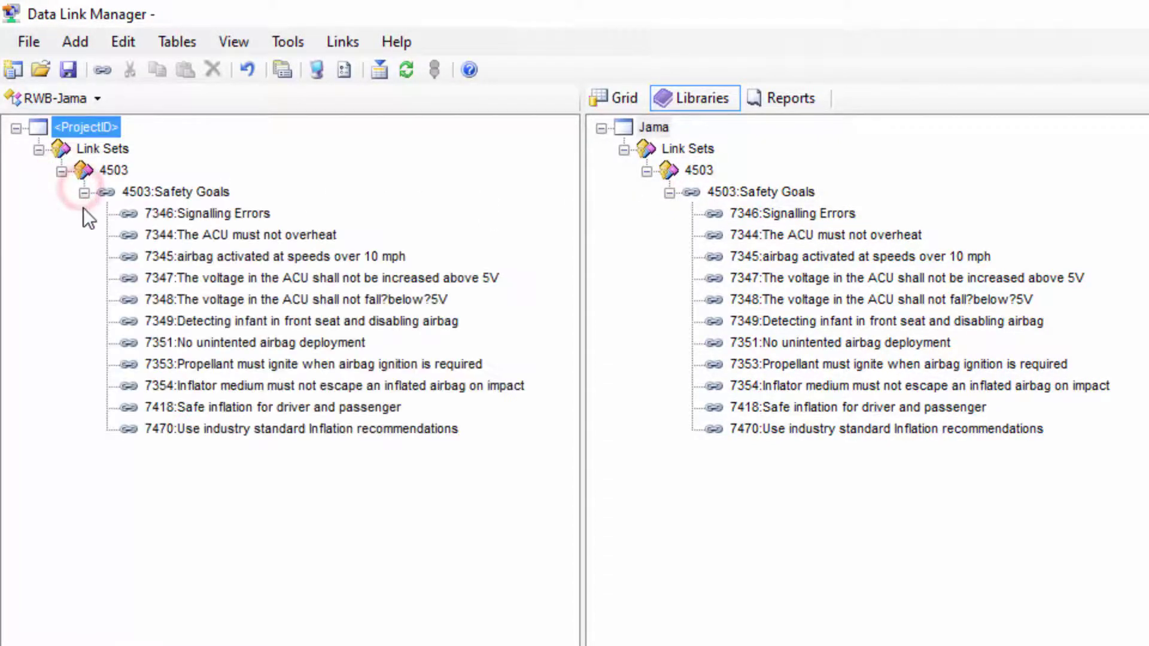
- Open the properties of the Signalling Errors link and follow its Jama and RWB URLs to view the linked objects
double_click(146, 213)
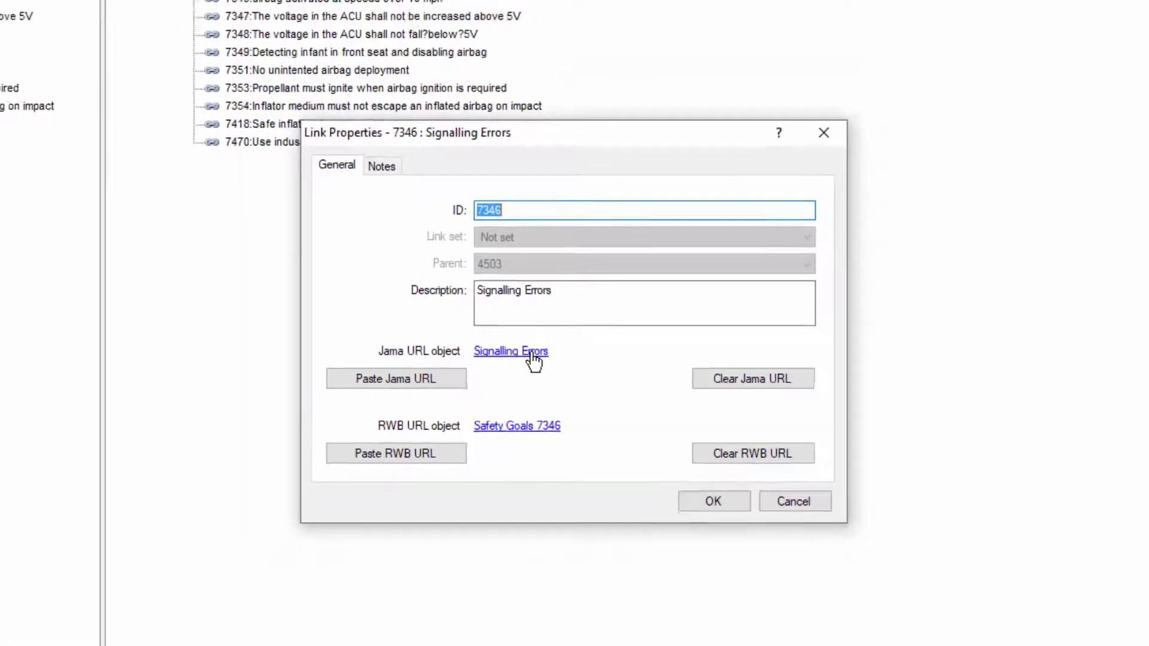
left_click(548, 342)
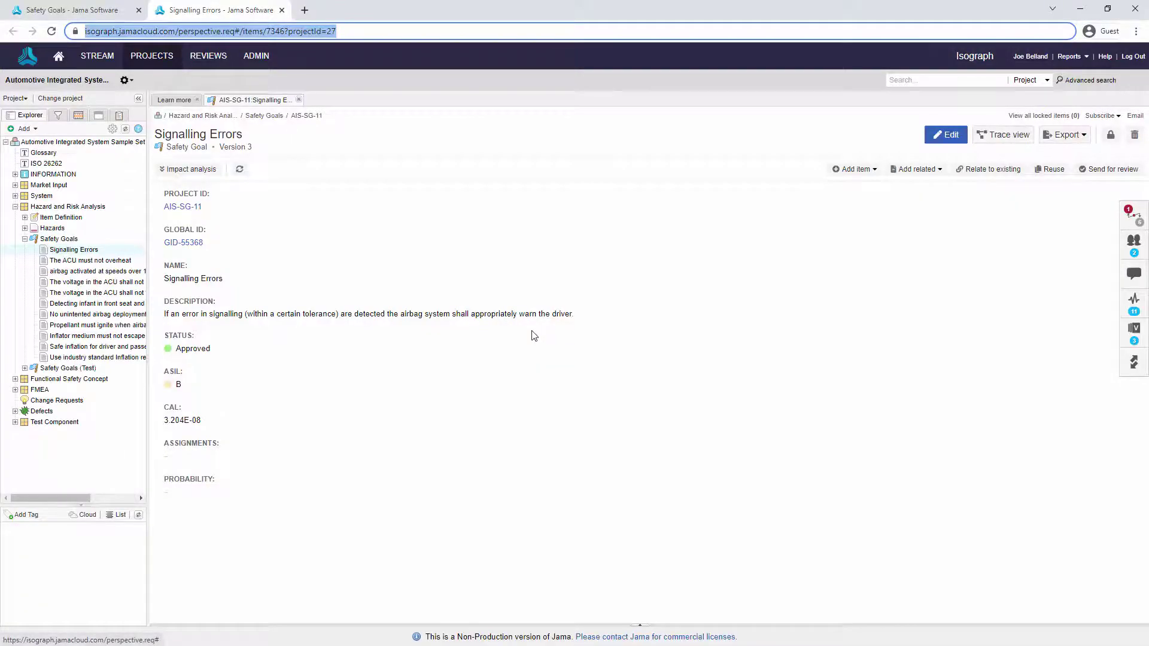
key("alt+Tab")
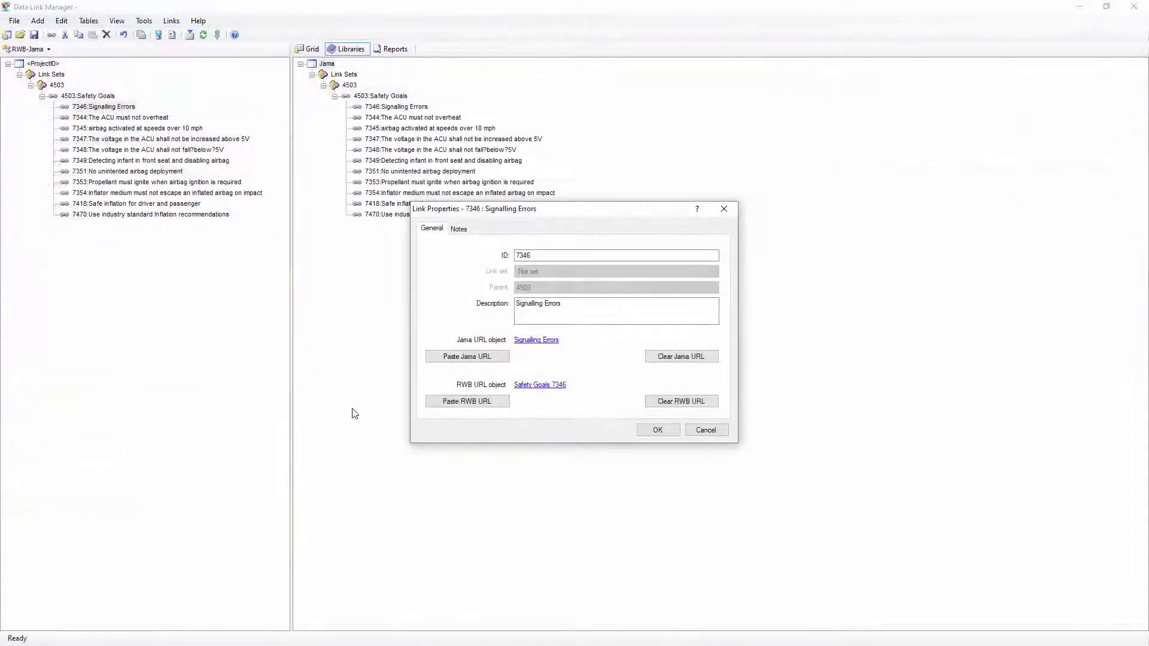
left_click(547, 386)
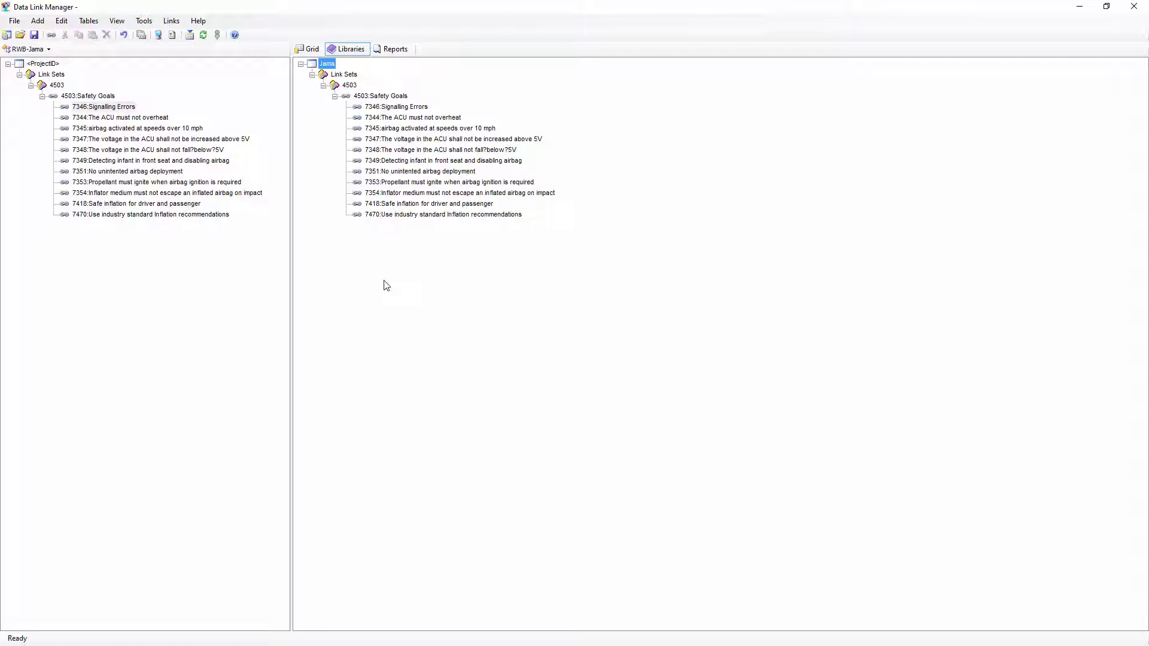
- Set up a transfer of the RWB requirements to Jama with folder ID 6892
left_click(171, 20)
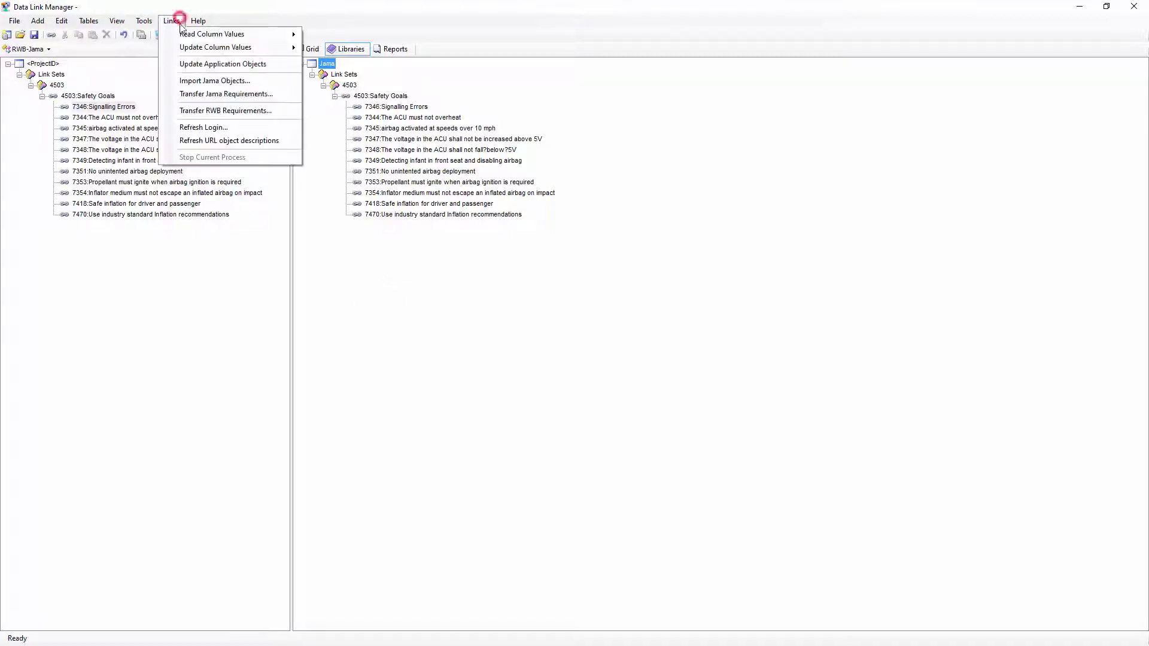
left_click(180, 111)
double_click(596, 321)
type("6892")
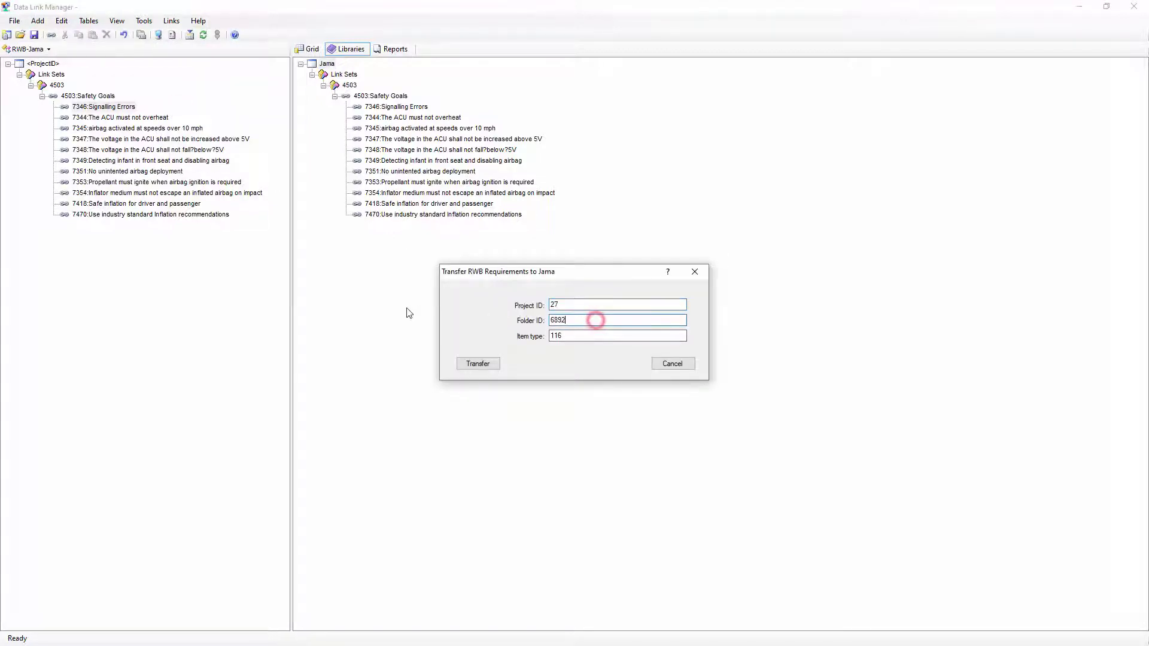
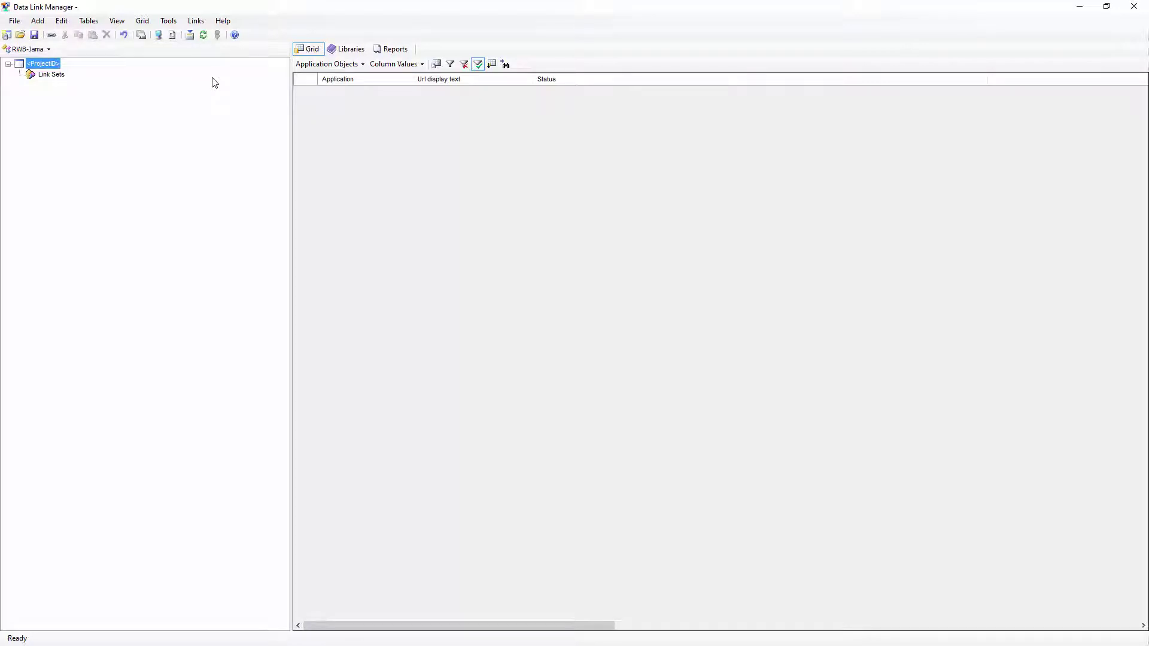
- Import the Jama objects from folder 4503 of project 27
left_click(196, 22)
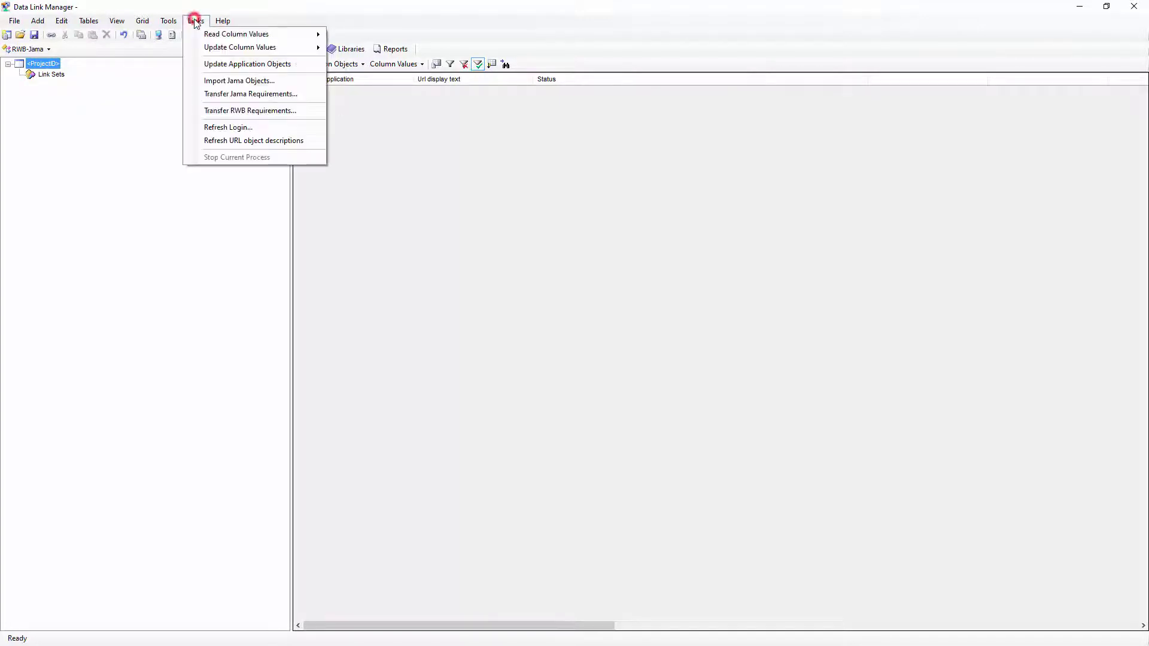
left_click(211, 84)
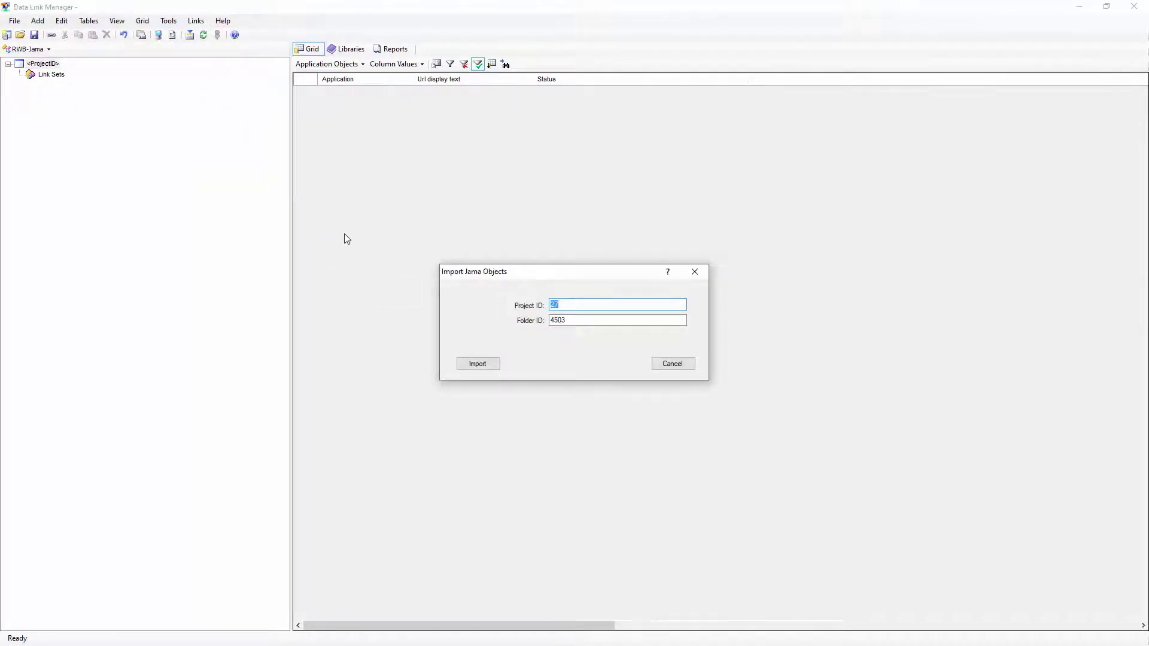
left_click(478, 364)
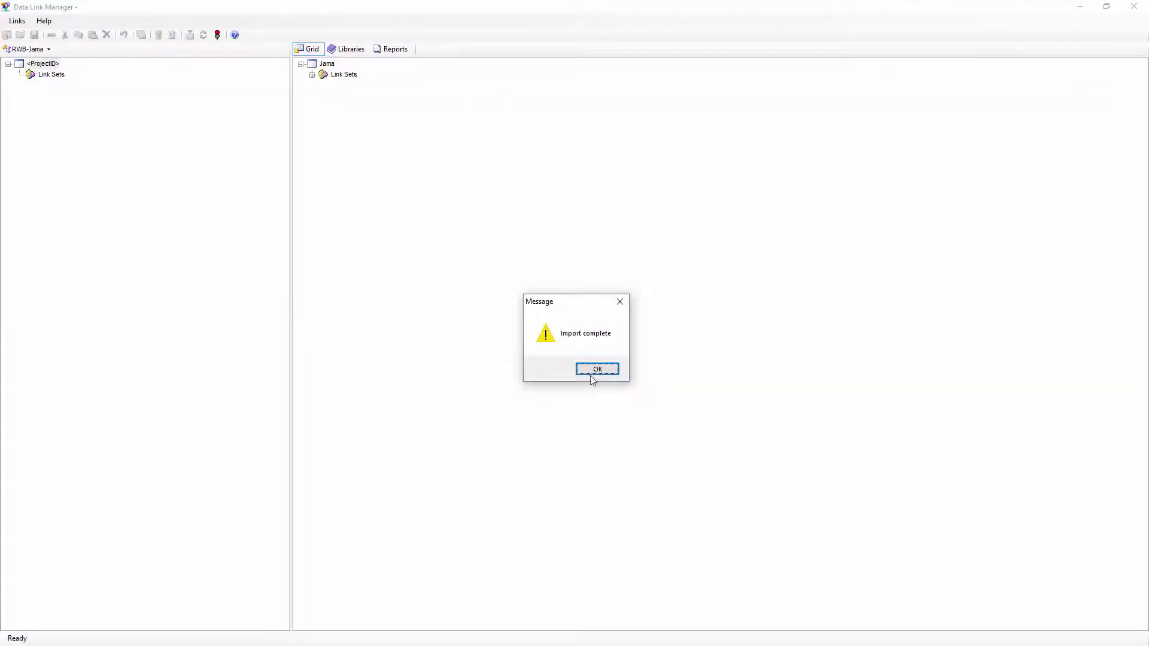
left_click(595, 371)
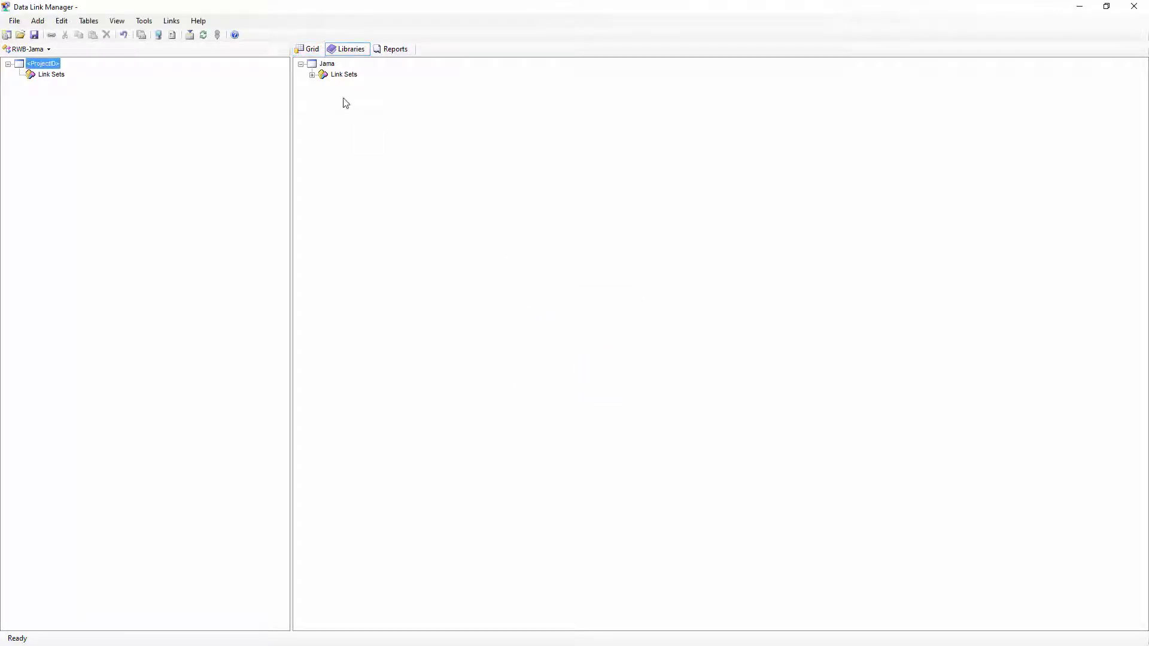
- Copy the imported Safety Goals link set from the Jama library into the project's link sets and open the Signalling Errors link
left_click(311, 74)
left_click(323, 85)
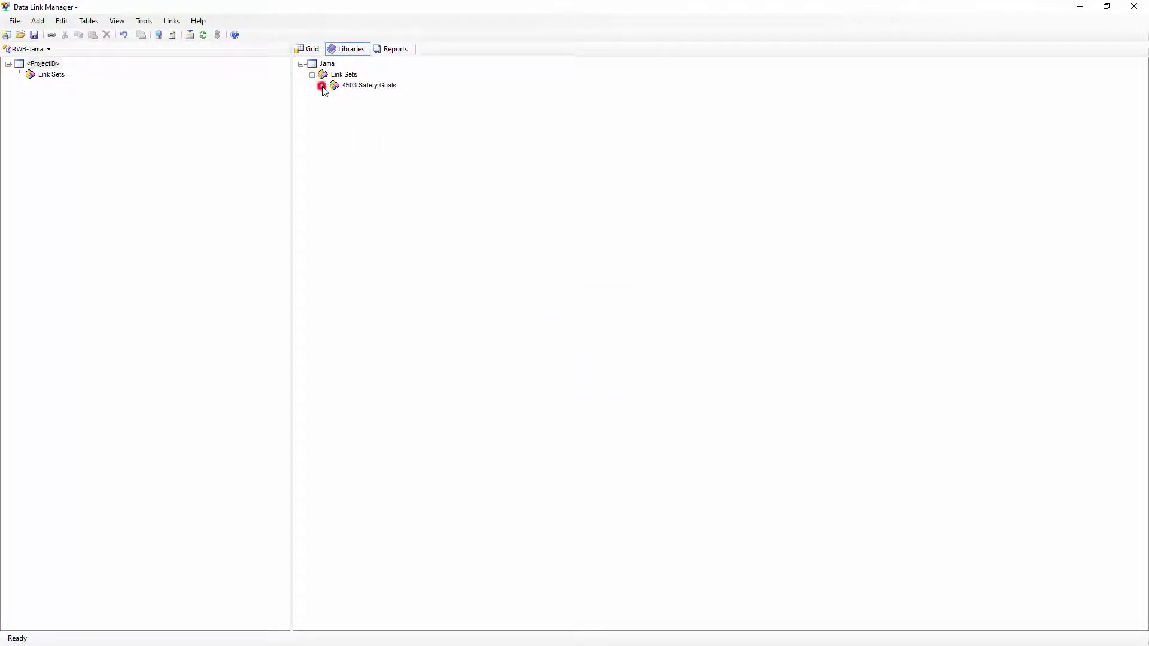
left_click_drag(334, 85, 54, 78)
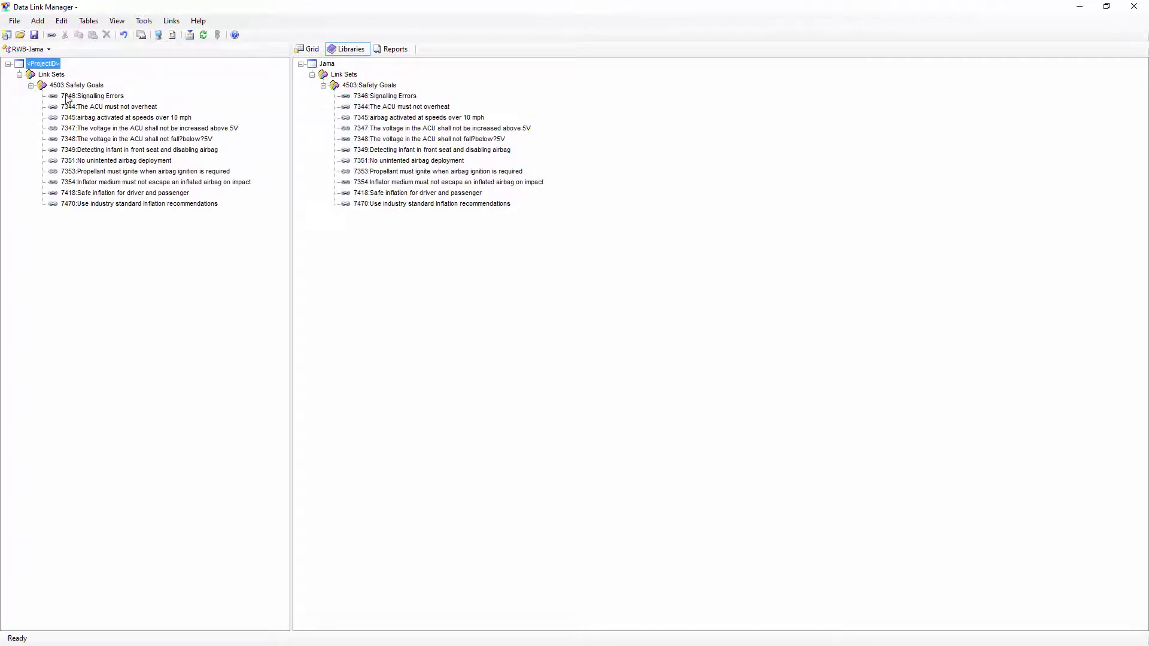
double_click(89, 96)
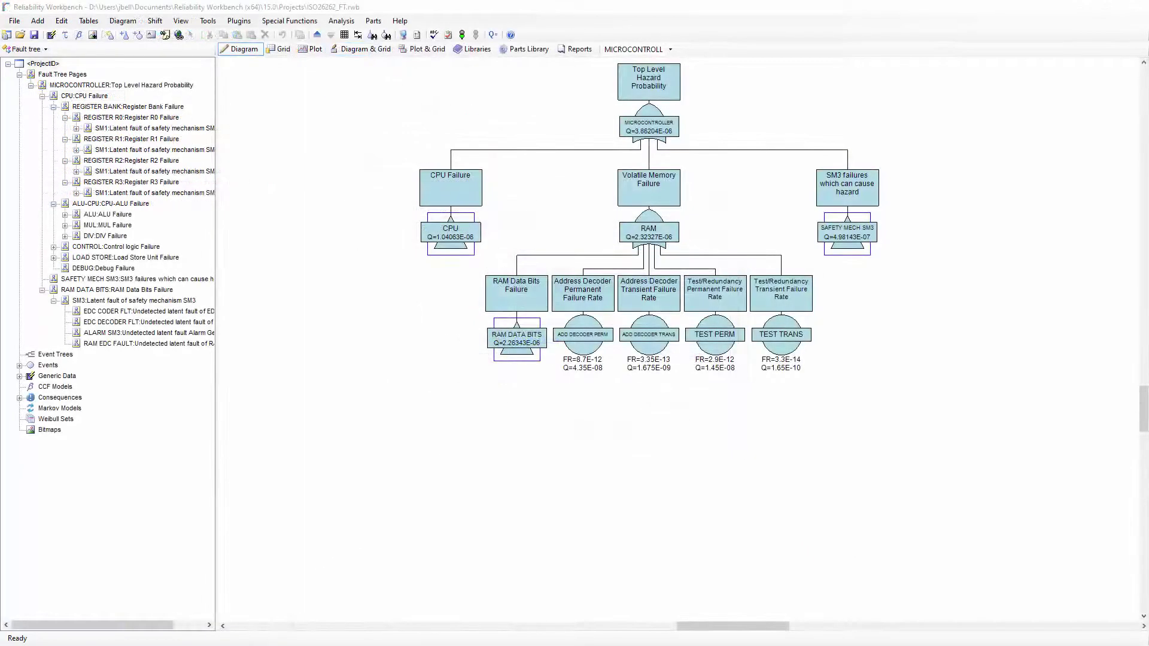
- Copy the URL of the Top Level Hazard Probability gate in Reliability Workbench and paste it as the Signalling Errors link's RWB URL in Data Link Manager
left_click(639, 100)
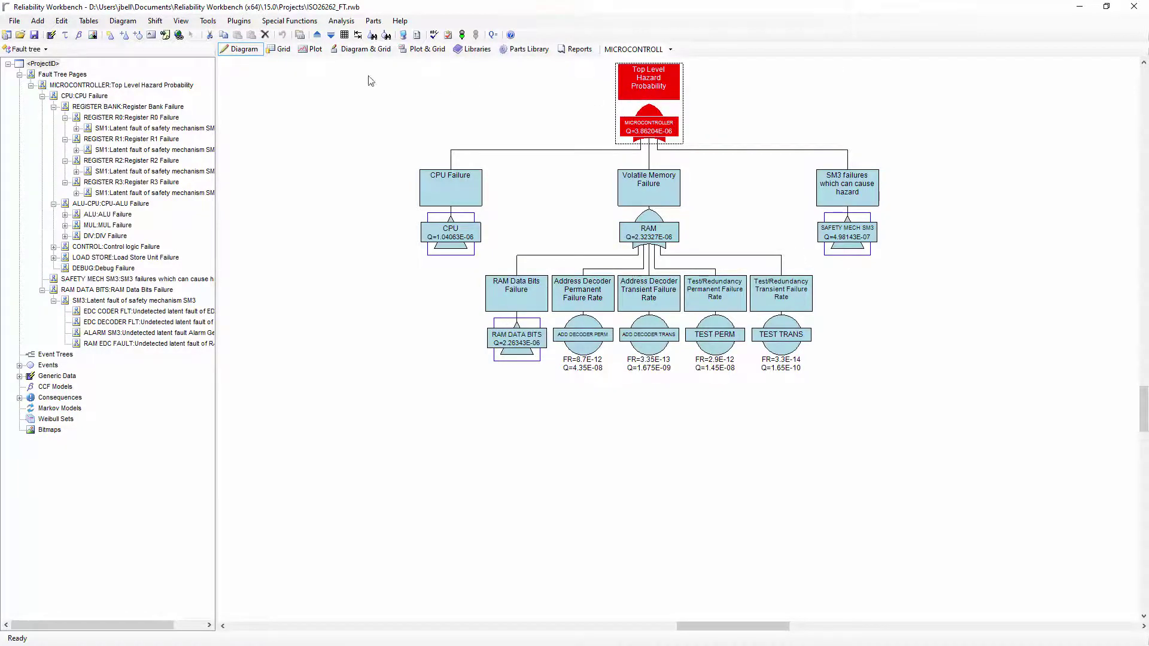
left_click(207, 21)
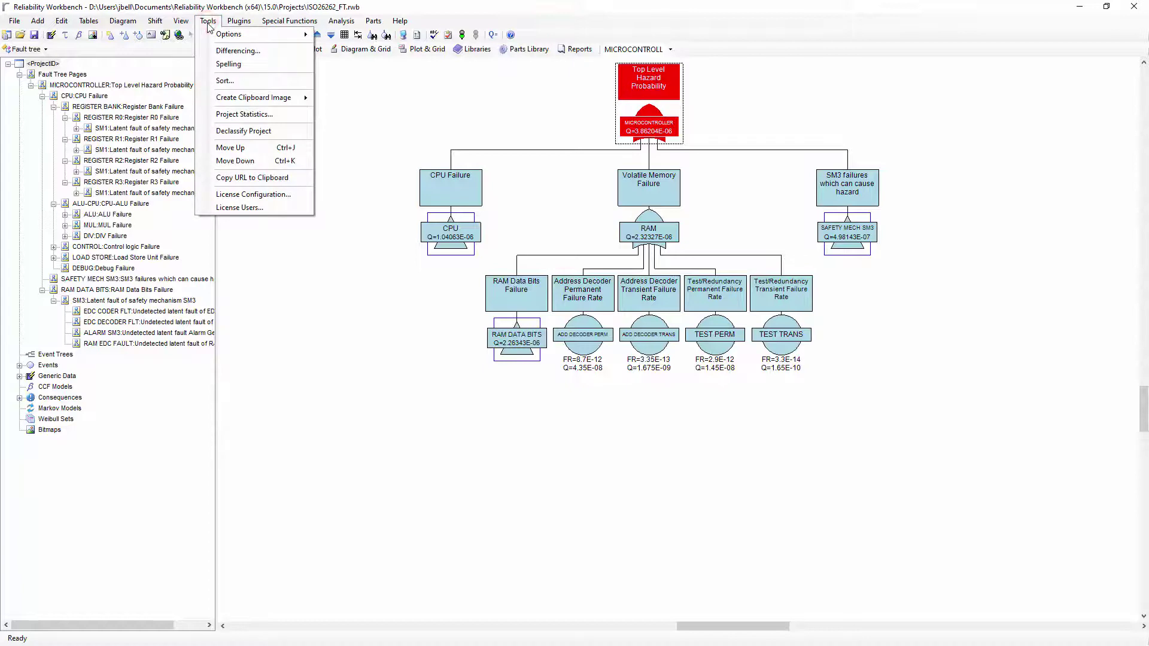
left_click(215, 178)
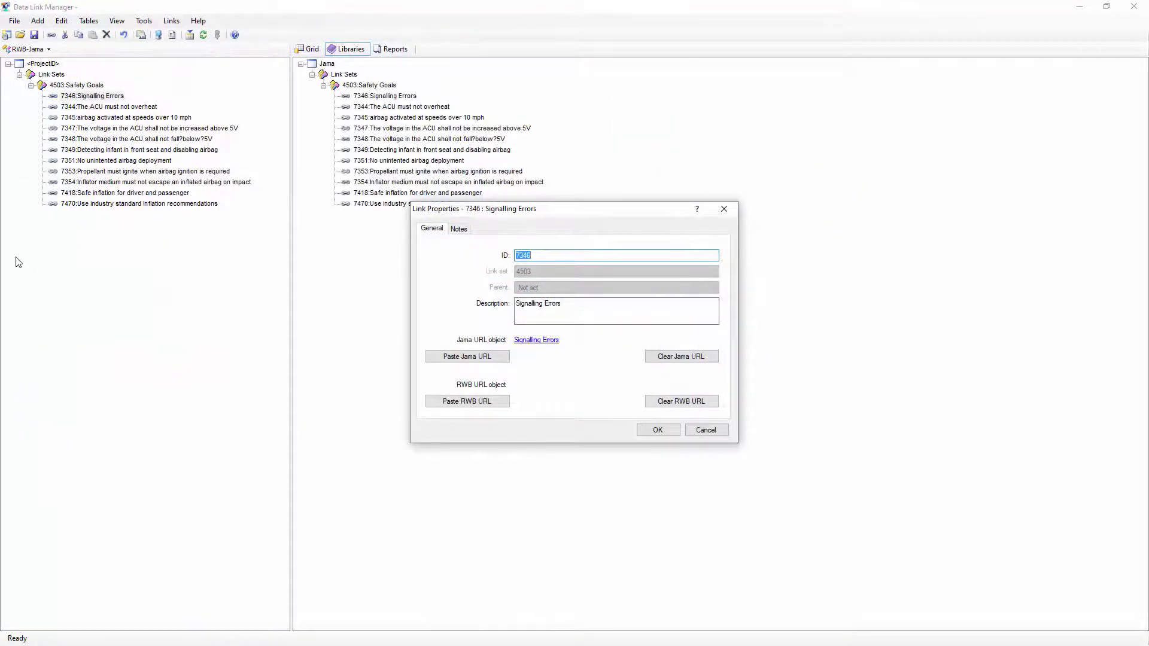
left_click(501, 404)
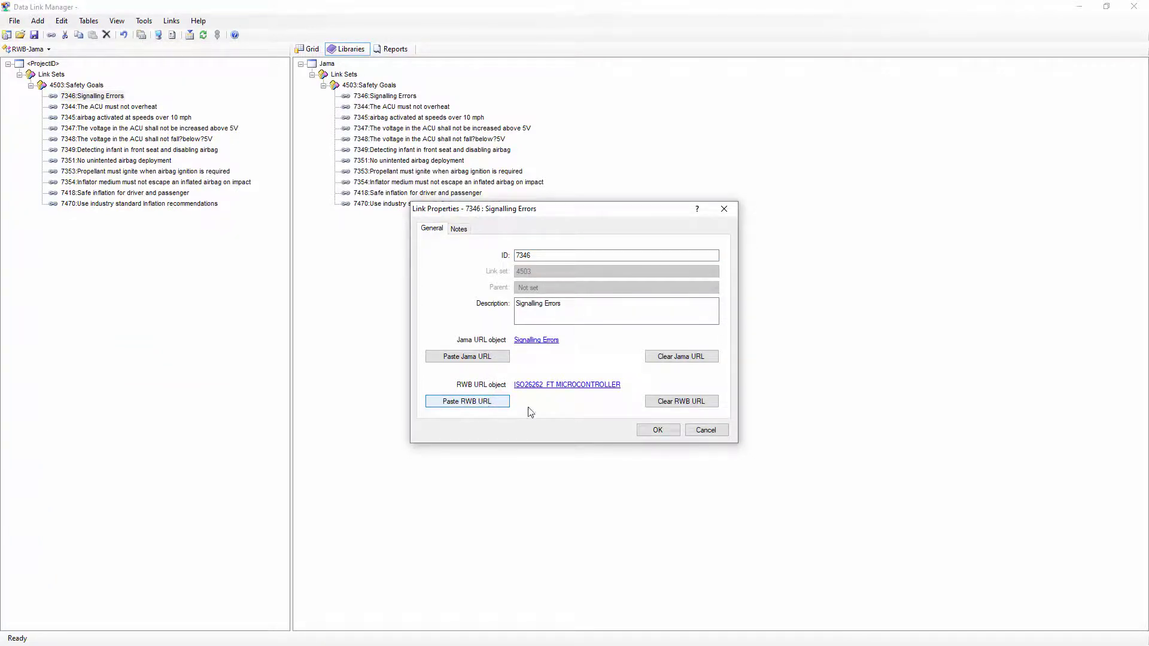
left_click(656, 431)
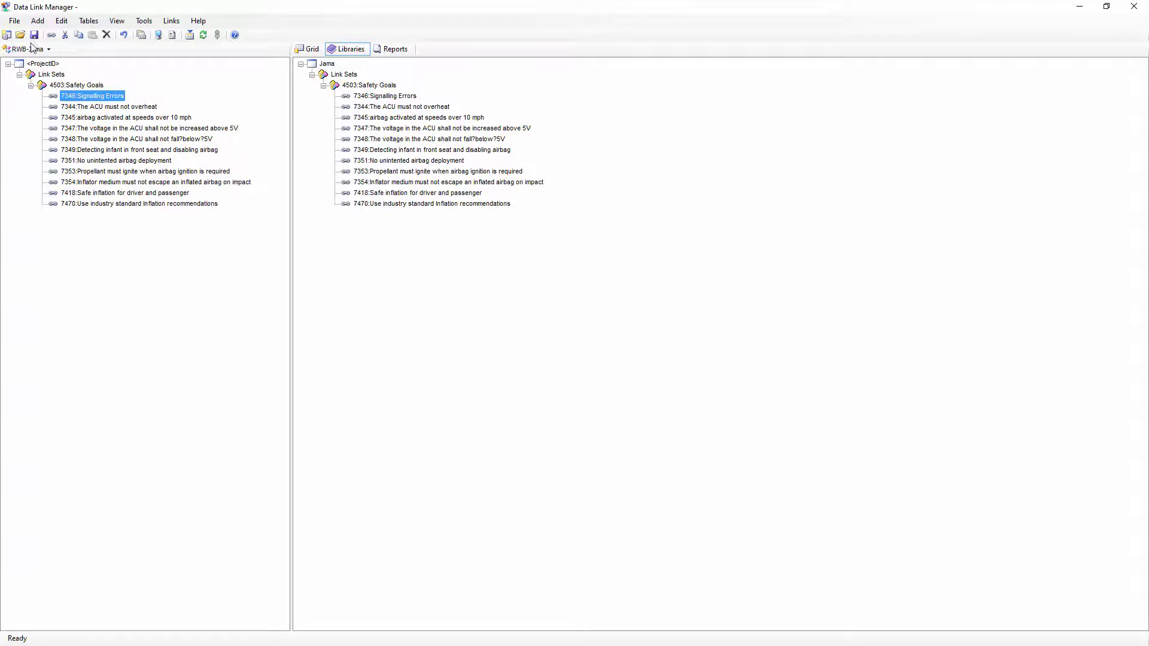
left_click(66, 85)
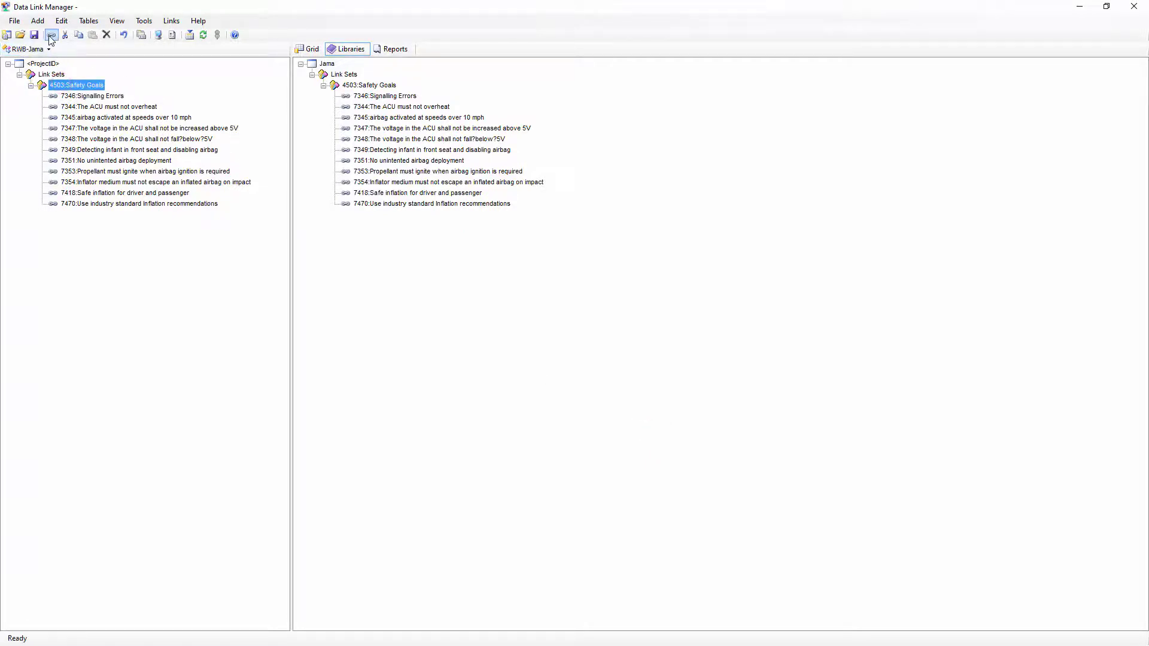
left_click(51, 36)
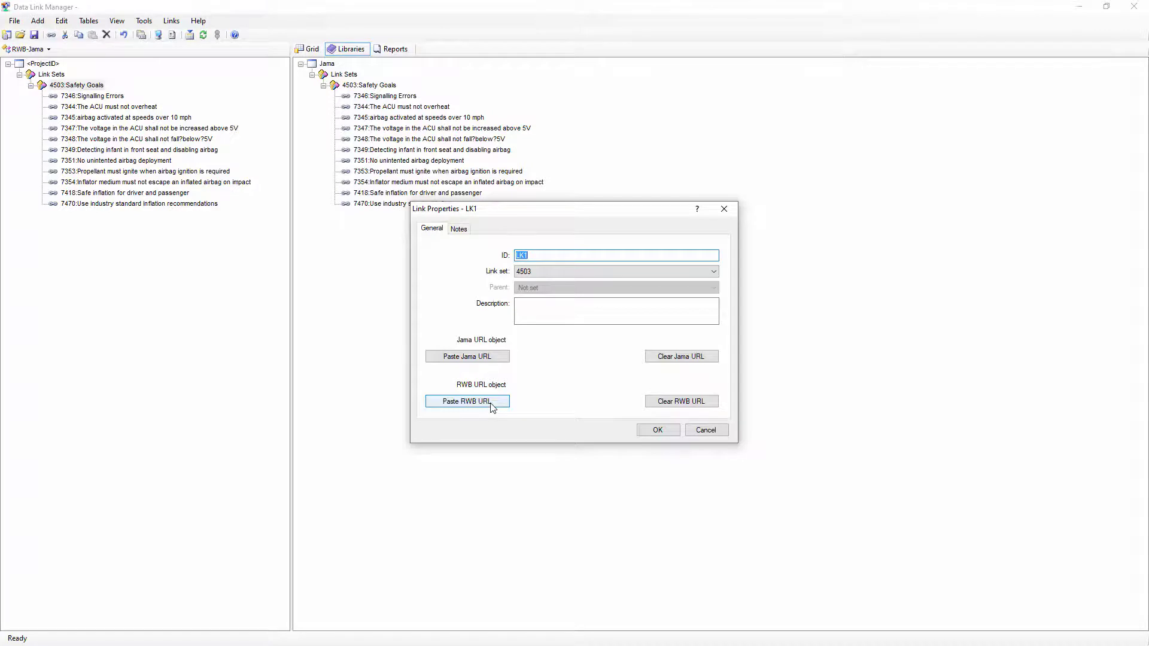
left_click(705, 430)
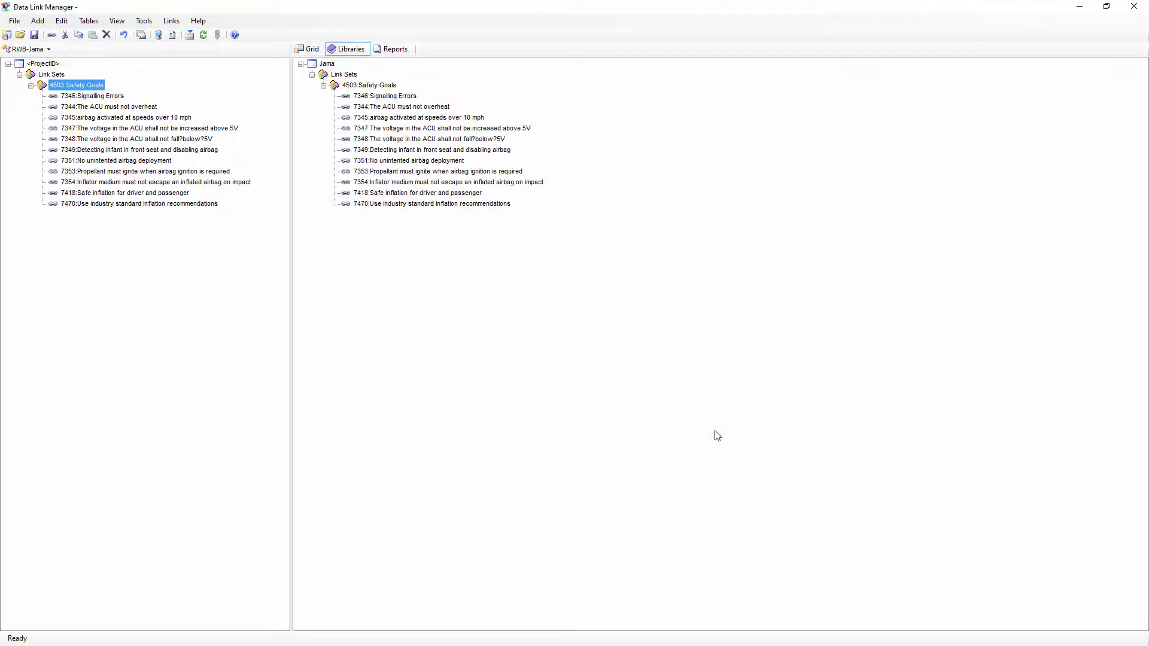
- Review the Jama and RWB column mappings, data flow and update logic in the first set of link options of the project
left_click(387, 347)
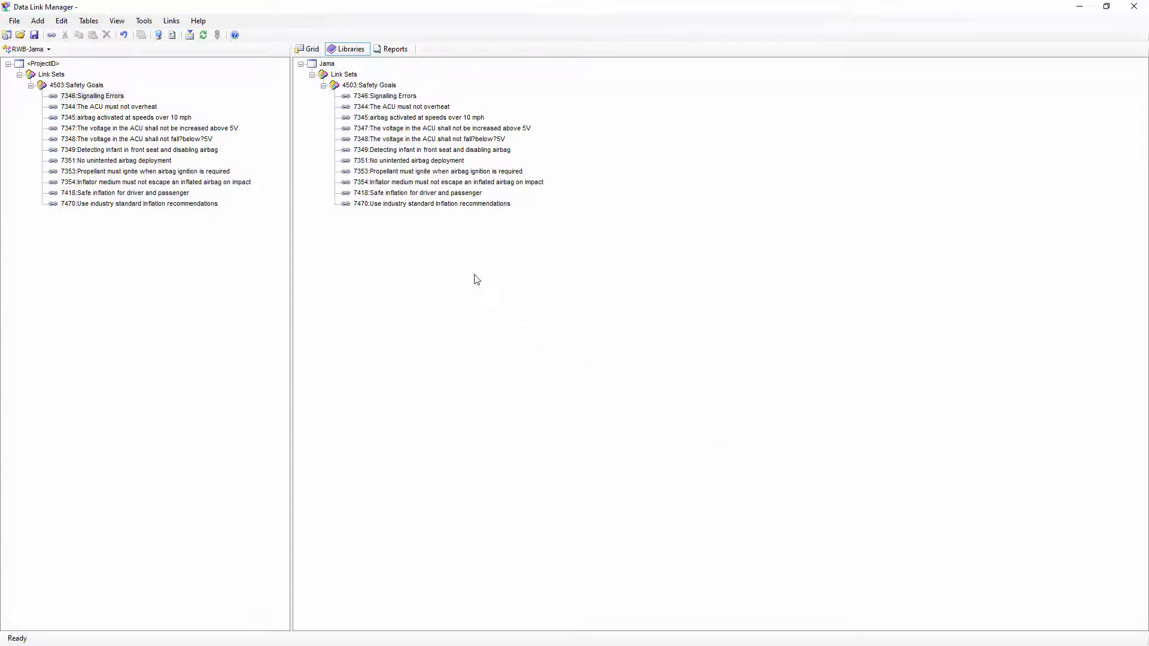
left_click(172, 35)
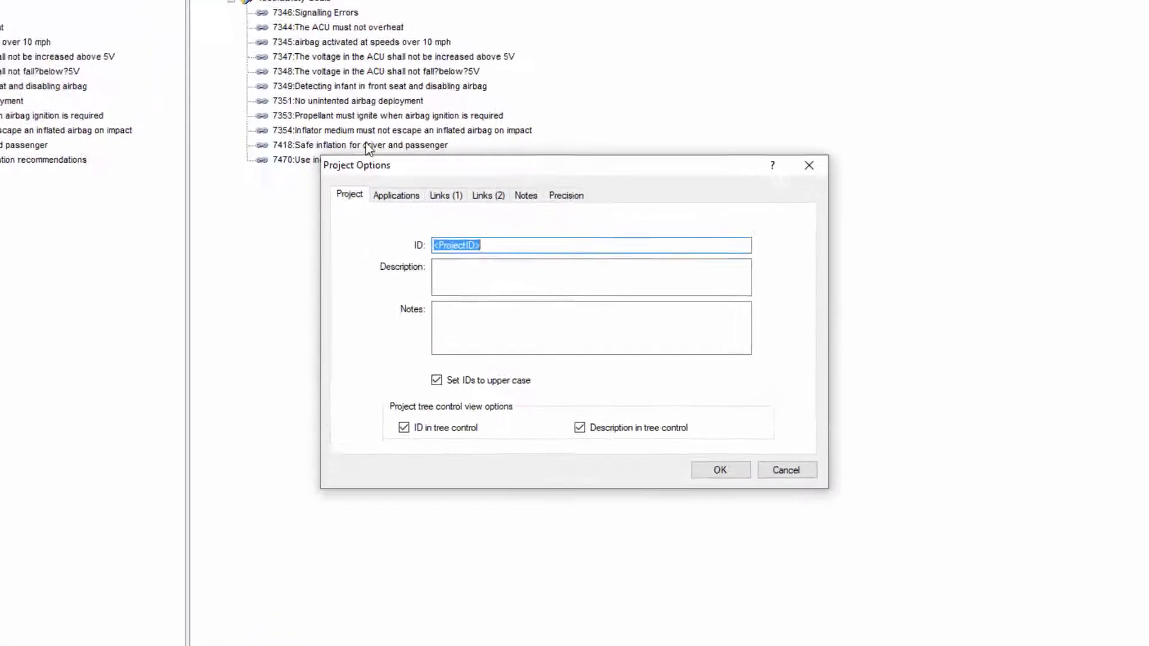
left_click(400, 147)
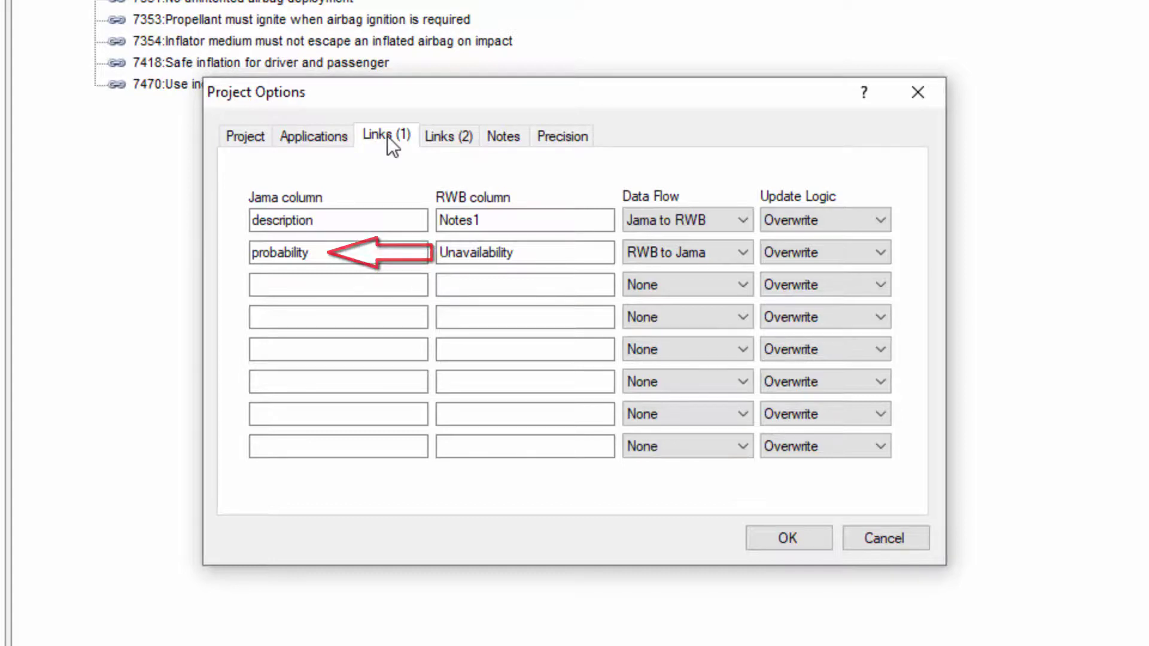
left_click(801, 536)
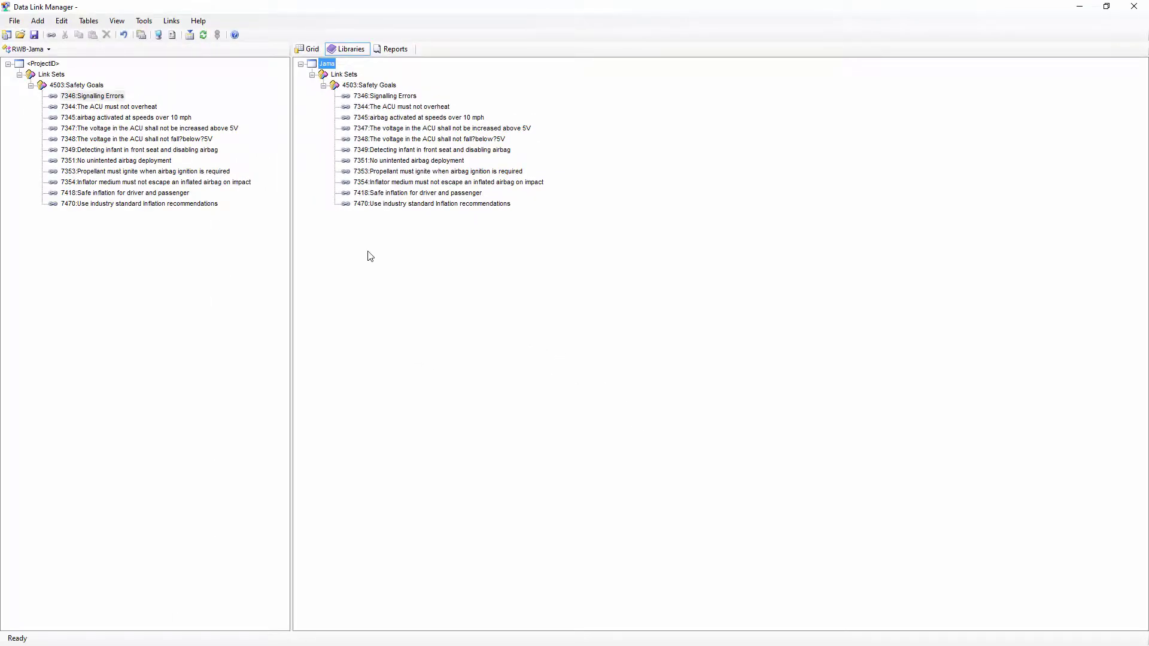
- Read the column values for all objects and show the linked Jama and RWB data in the grid
left_click(172, 21)
mouse_move(177, 34)
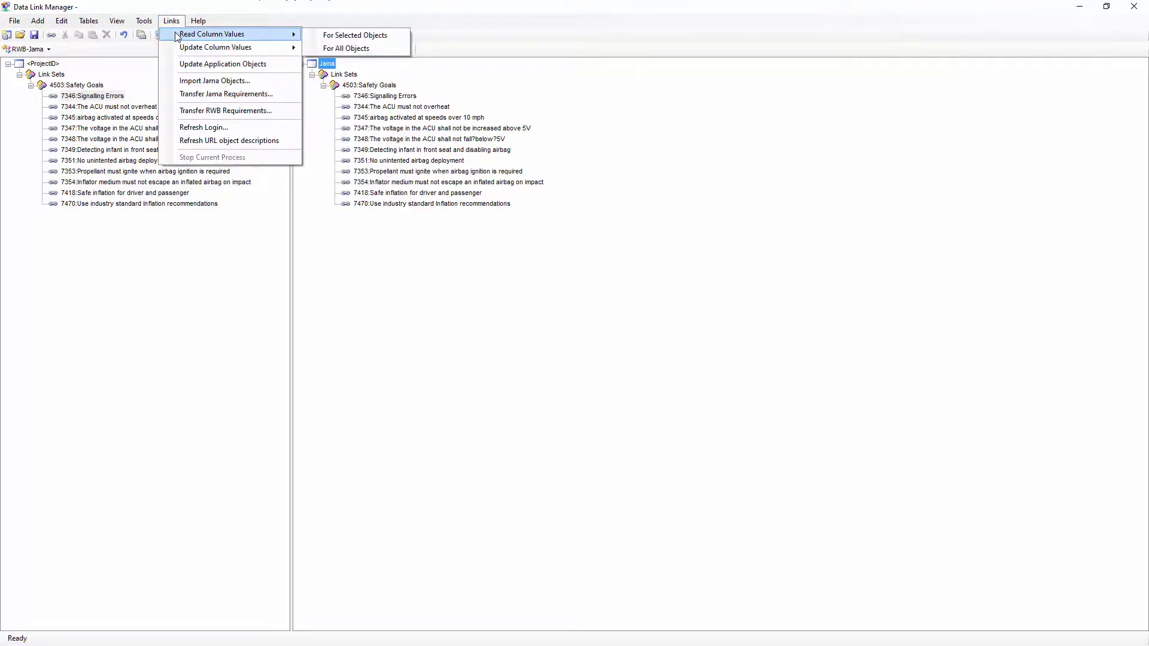
left_click(325, 49)
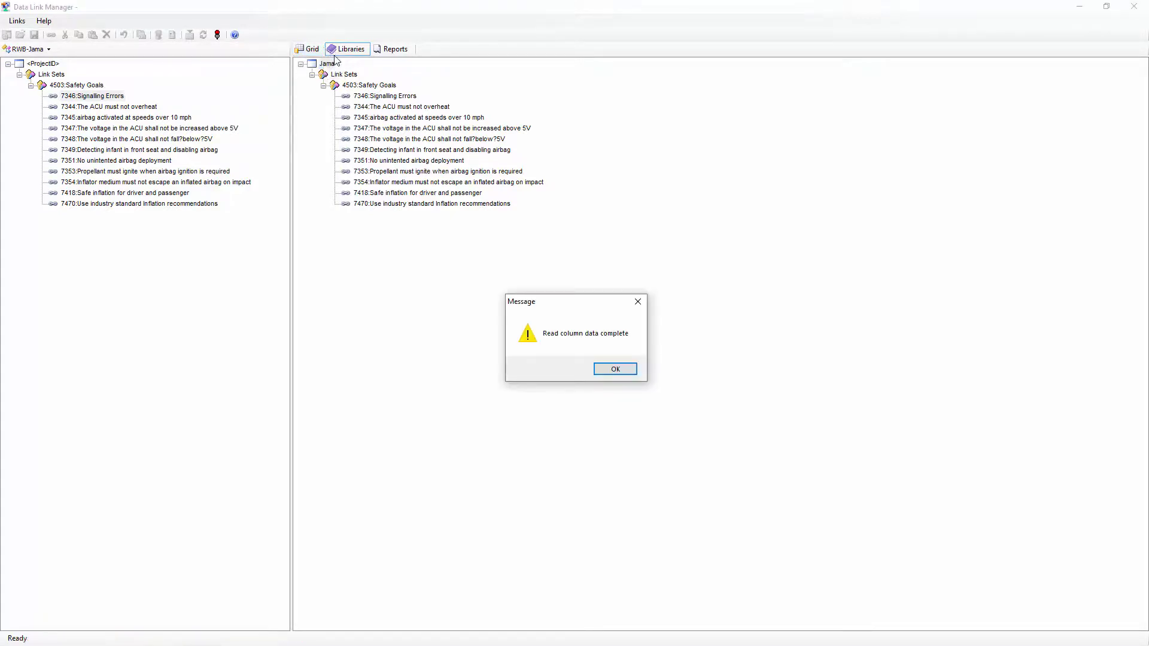
left_click(614, 369)
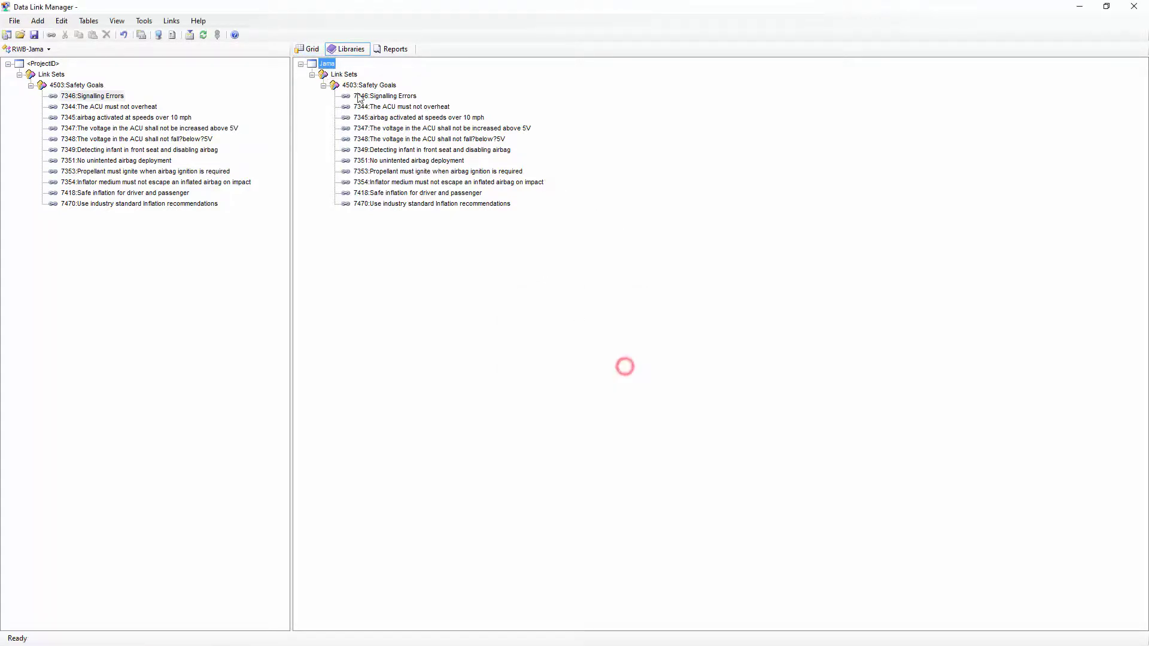
left_click(310, 49)
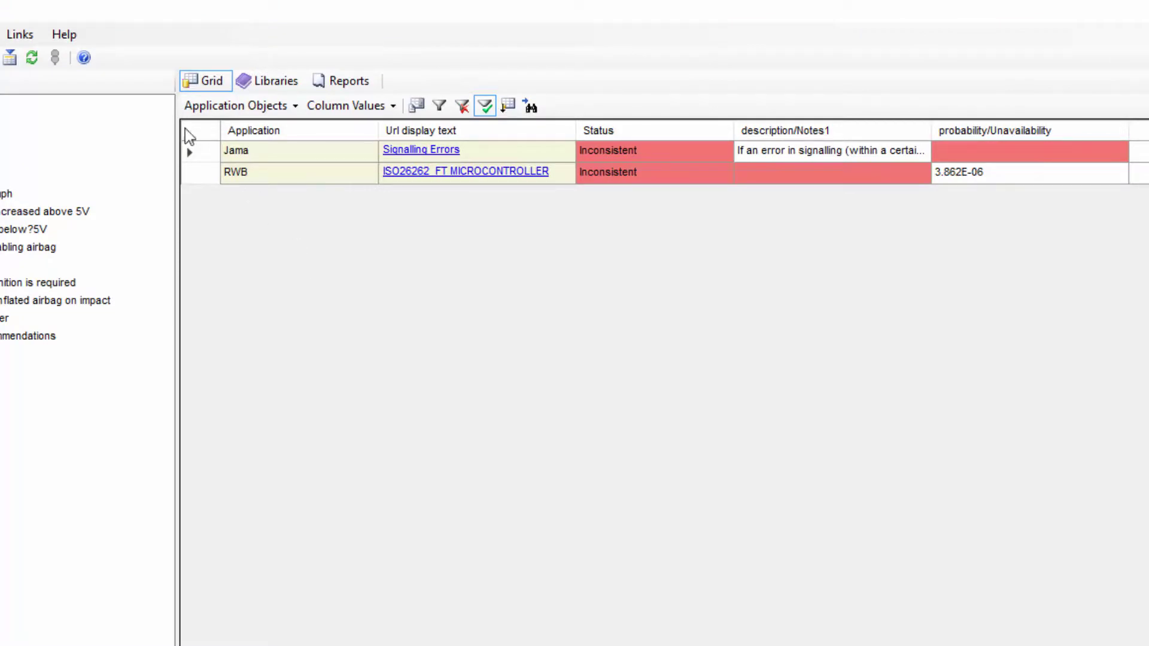
- Update the column values for all objects
left_click(24, 35)
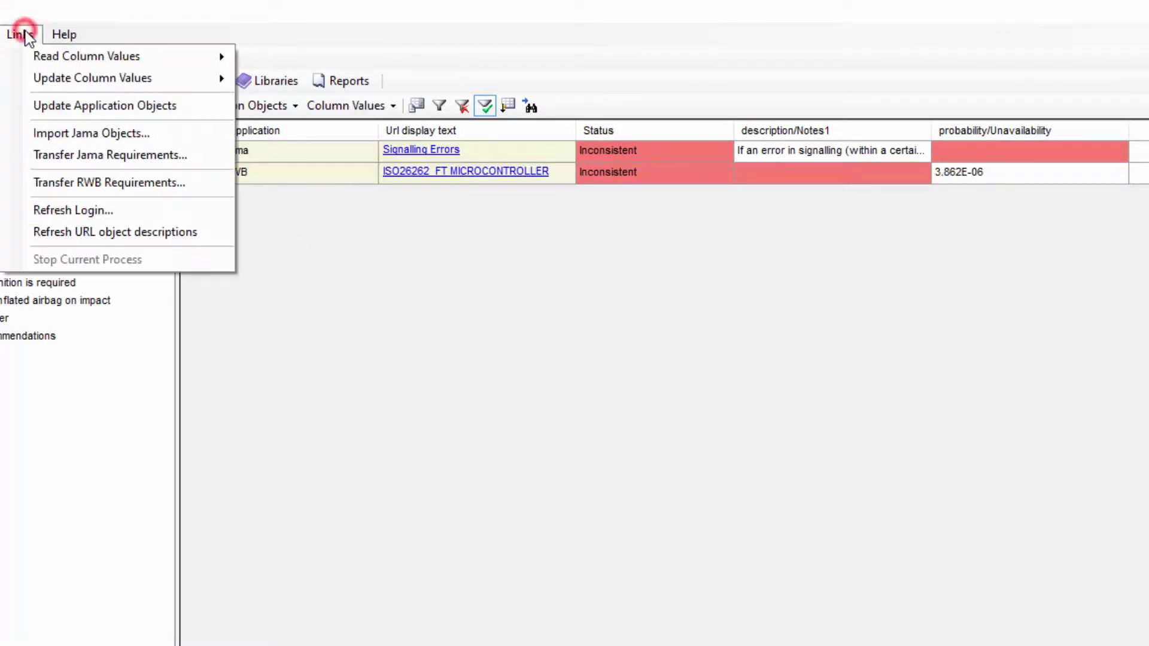
left_click(31, 78)
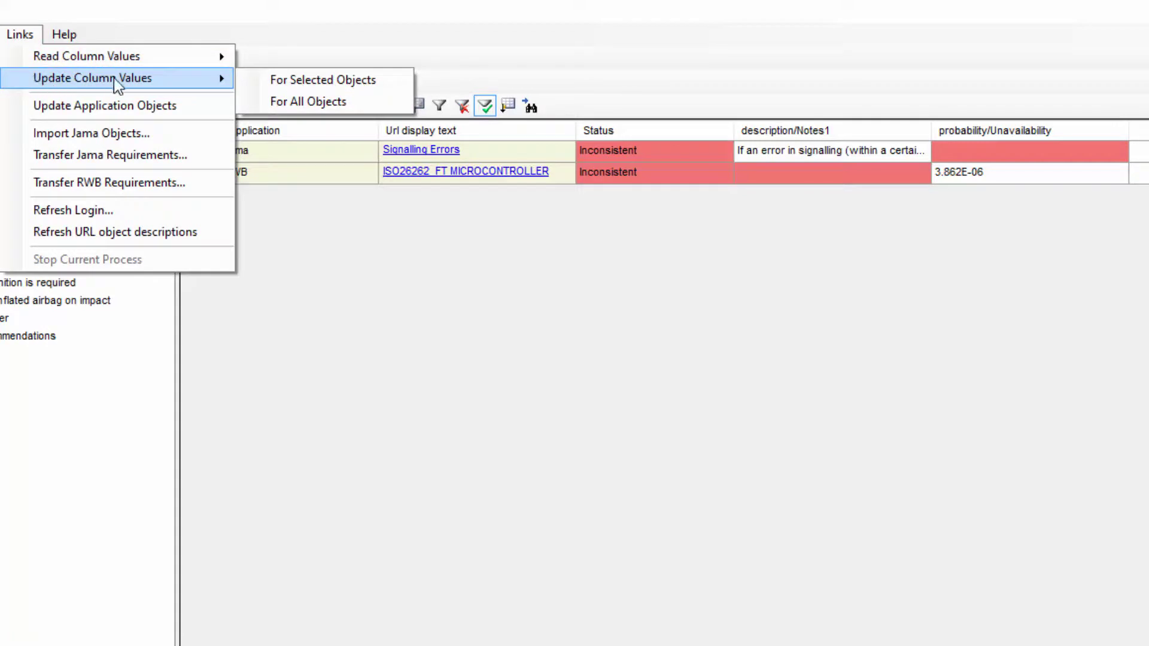
left_click(302, 100)
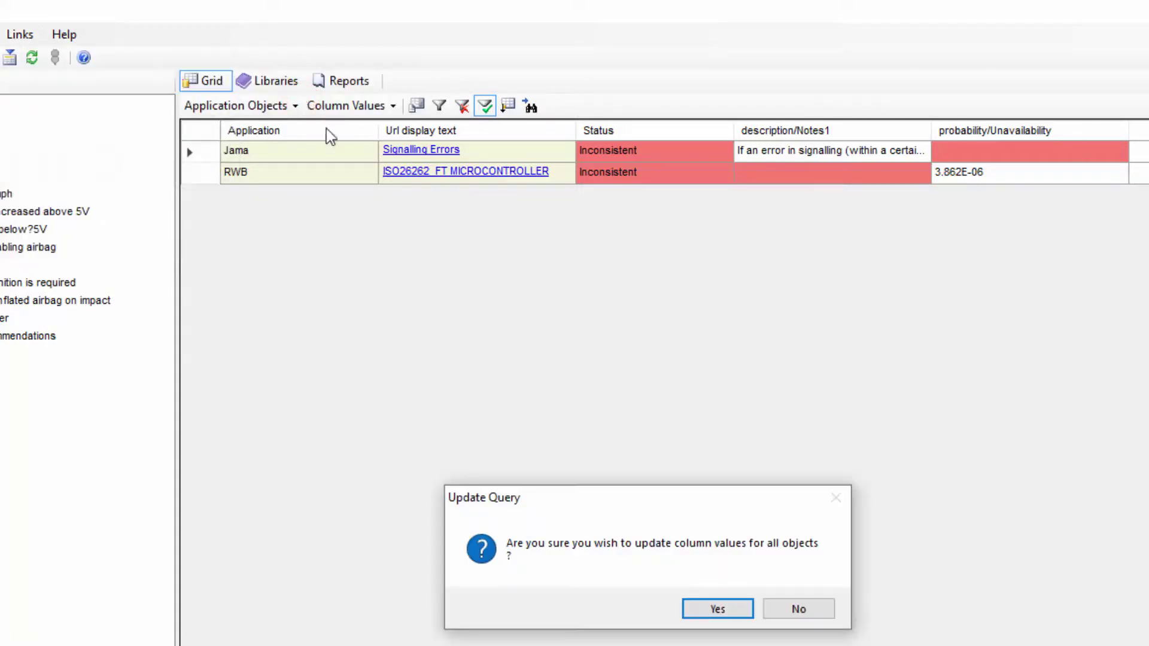
left_click(716, 612)
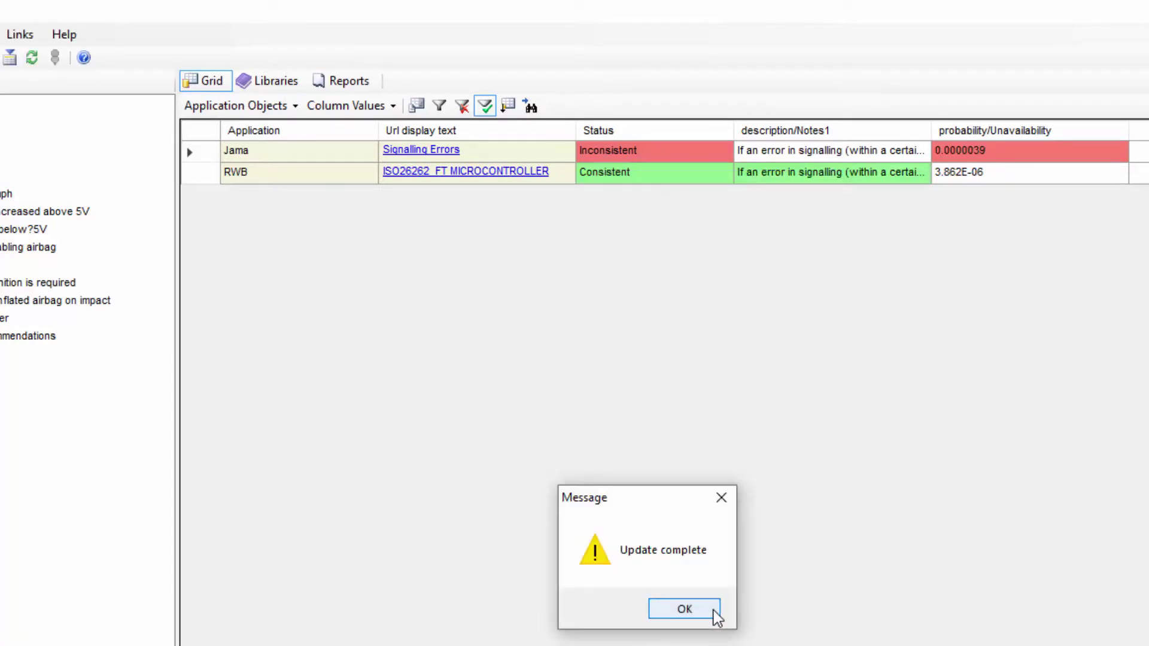
left_click(683, 609)
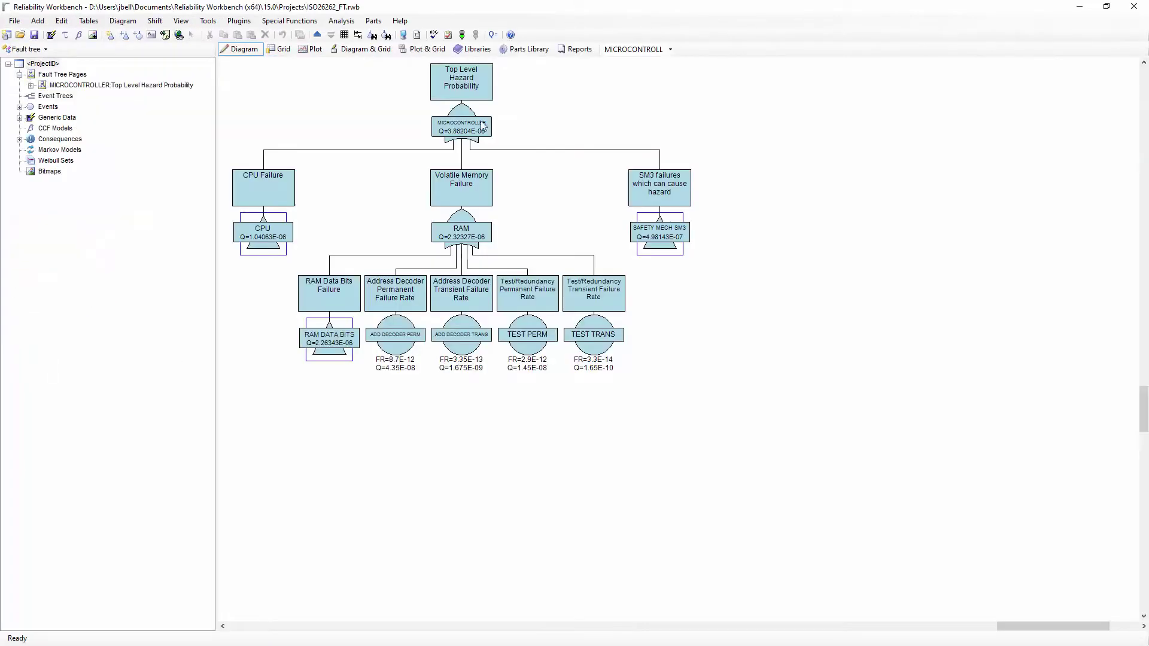
- Check the transferred data on the Top Level Hazard Probability gate in Reliability Workbench and on the Signalling Errors safety goal in Jama
double_click(461, 89)
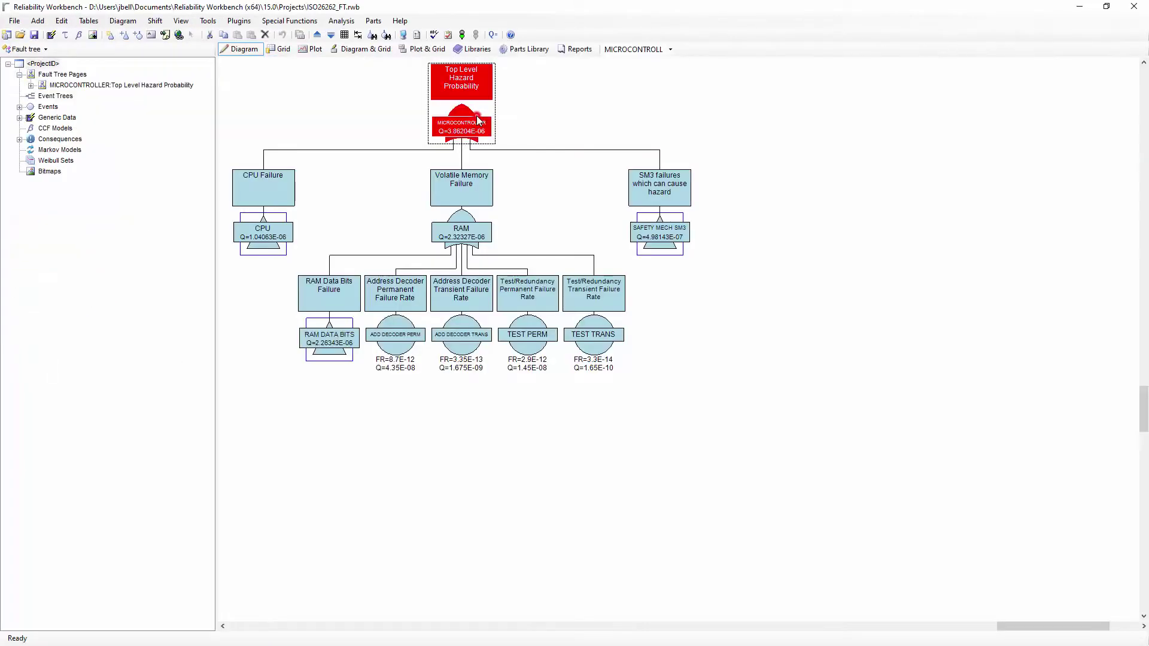
left_click(444, 162)
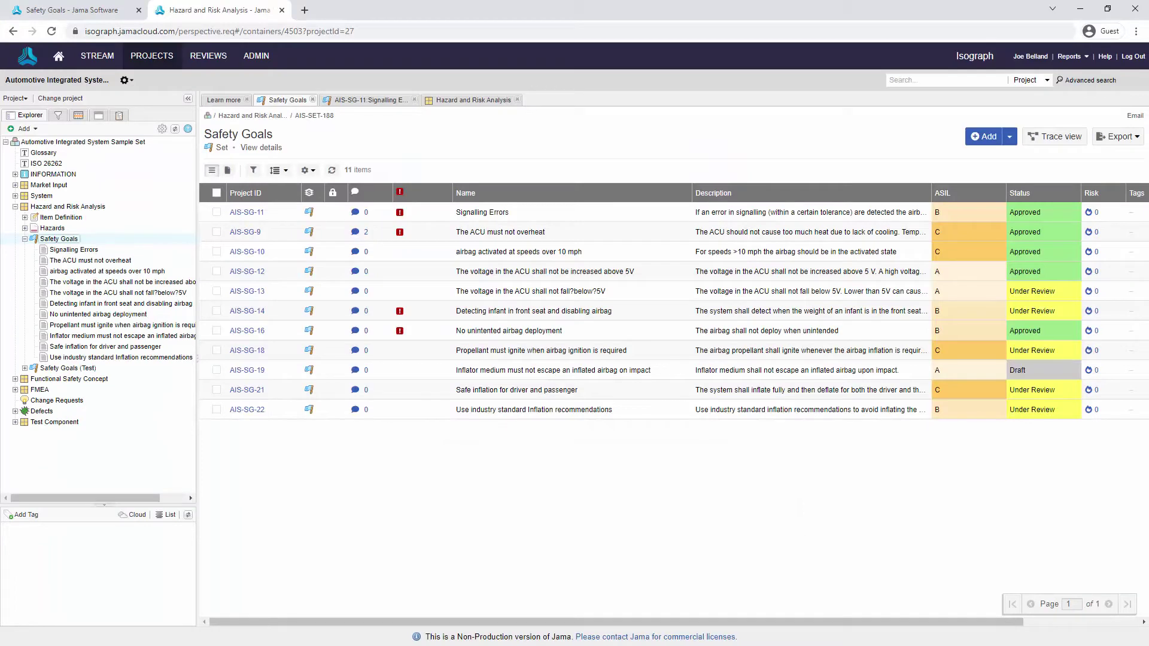
left_click(251, 213)
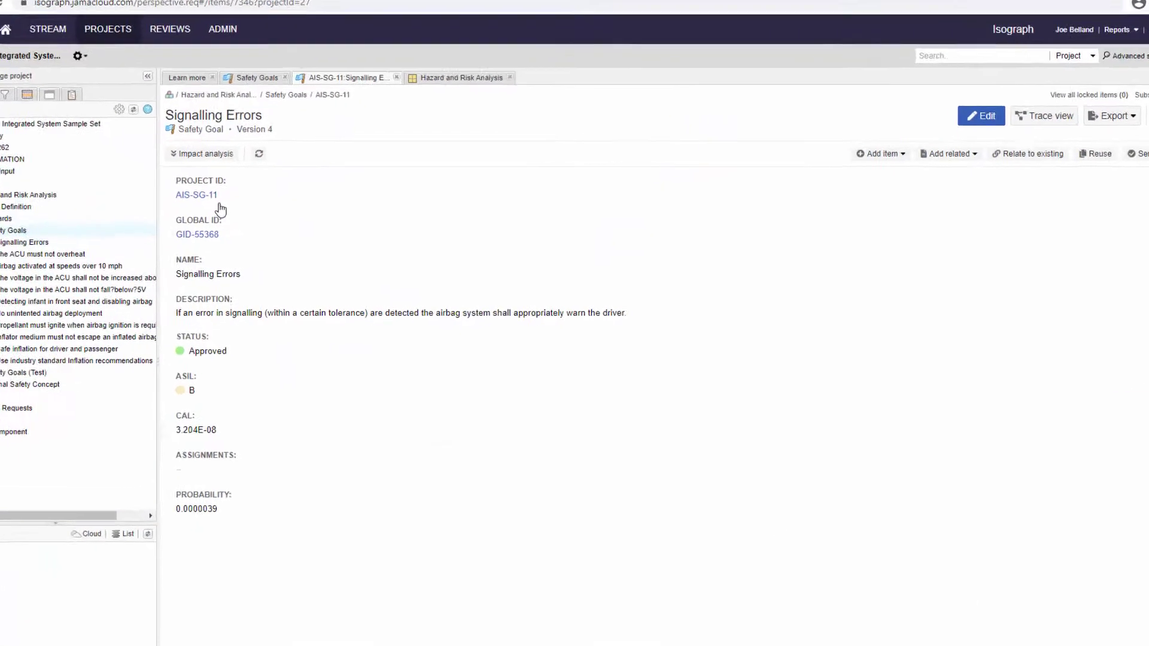